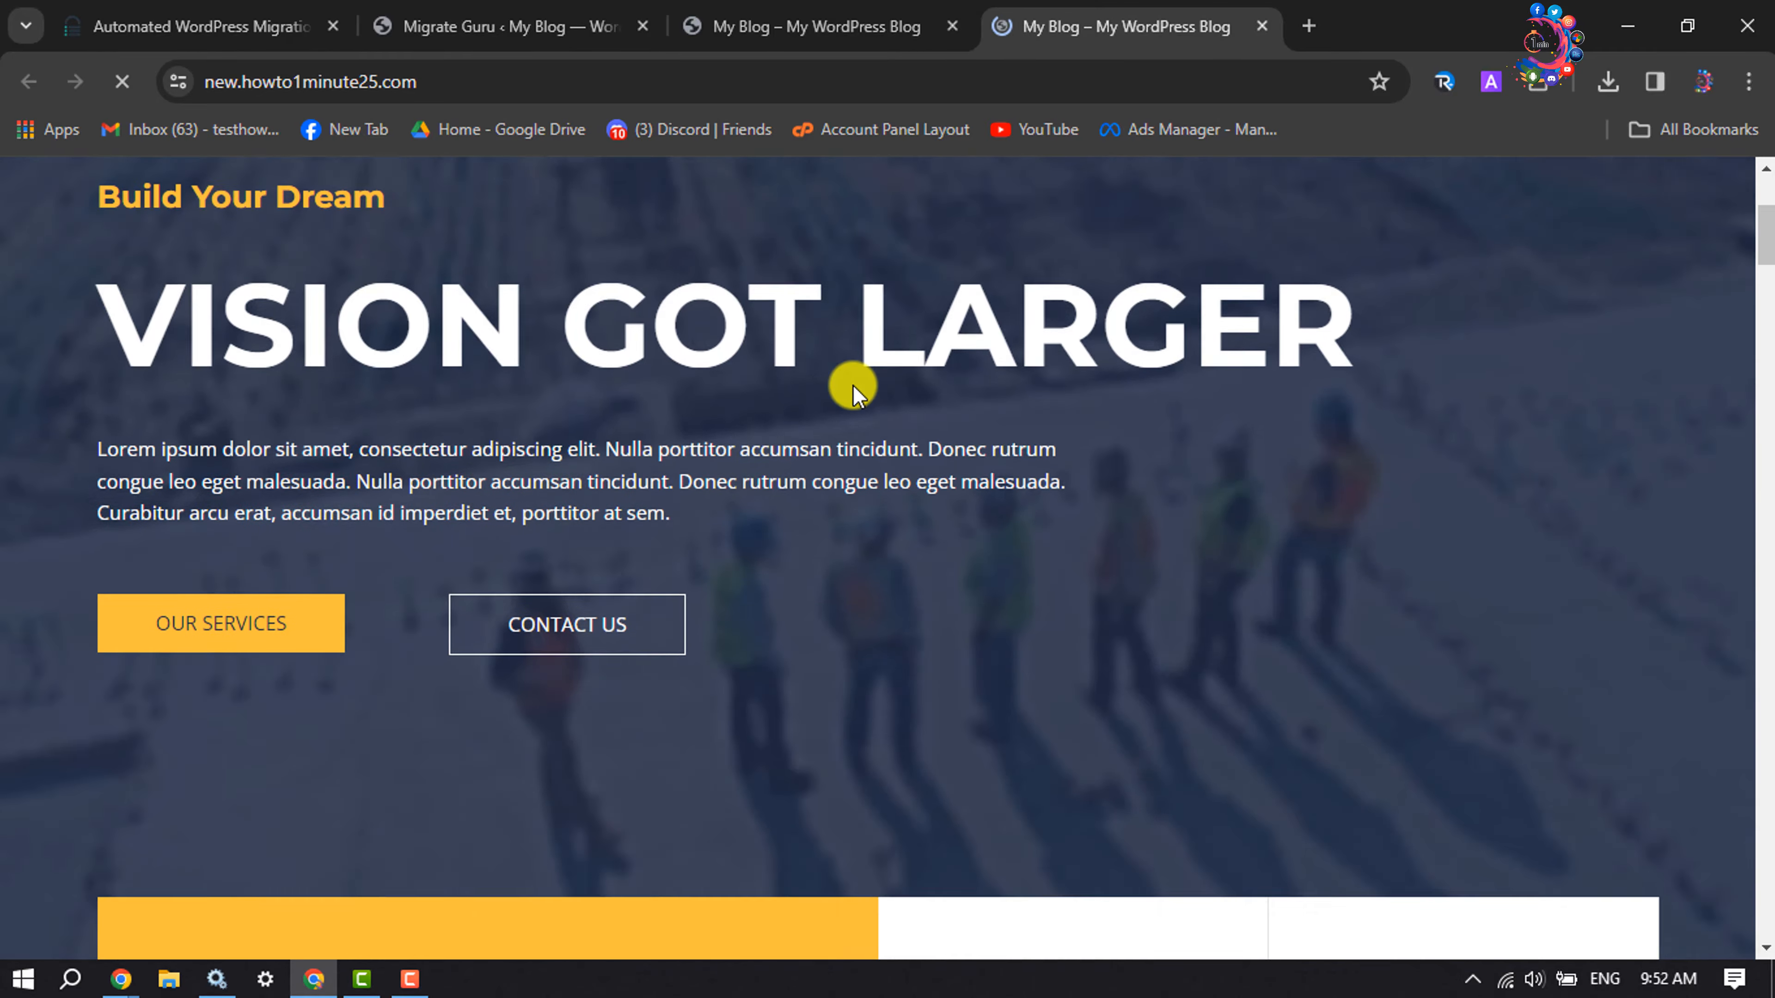
Step: Compare the home pages of the source site howto1minute25.com and the destination site new.howto1minute25.com
{"action": "scroll", "coordinate": [852, 386], "scroll_direction": "down", "scroll_amount": 3}
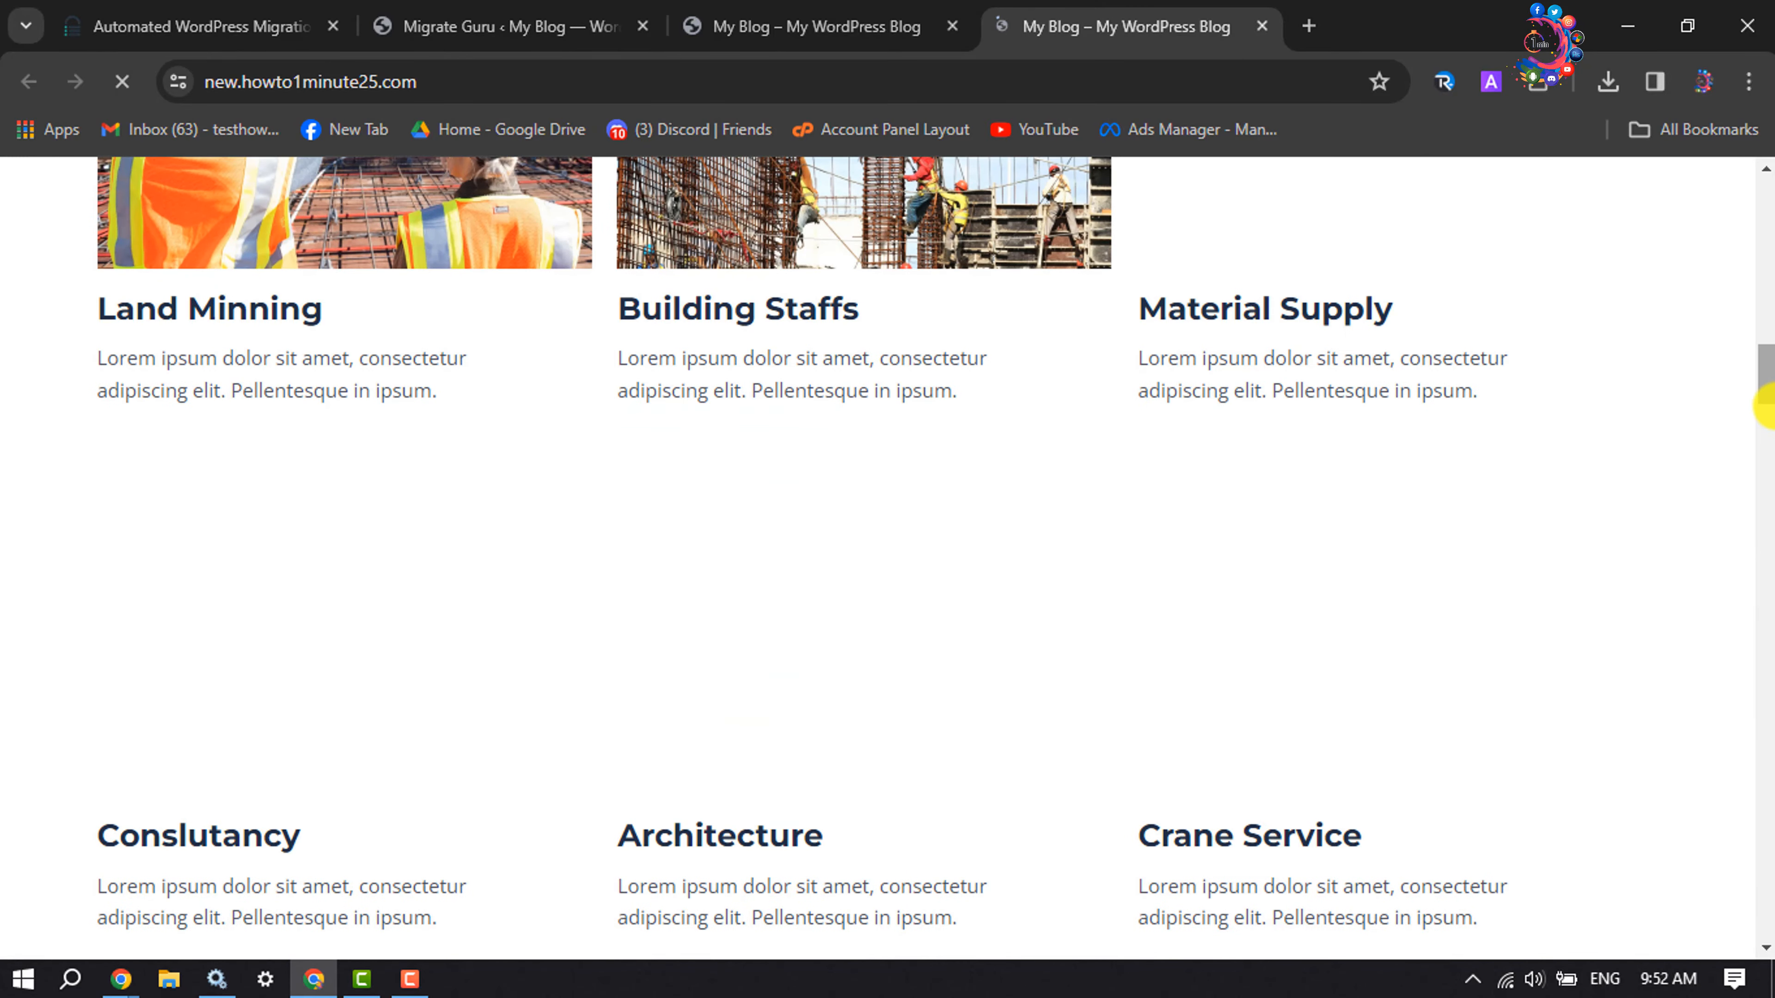
{"action": "left_click_drag", "start_coordinate": [1766, 377], "coordinate": [1764, 228]}
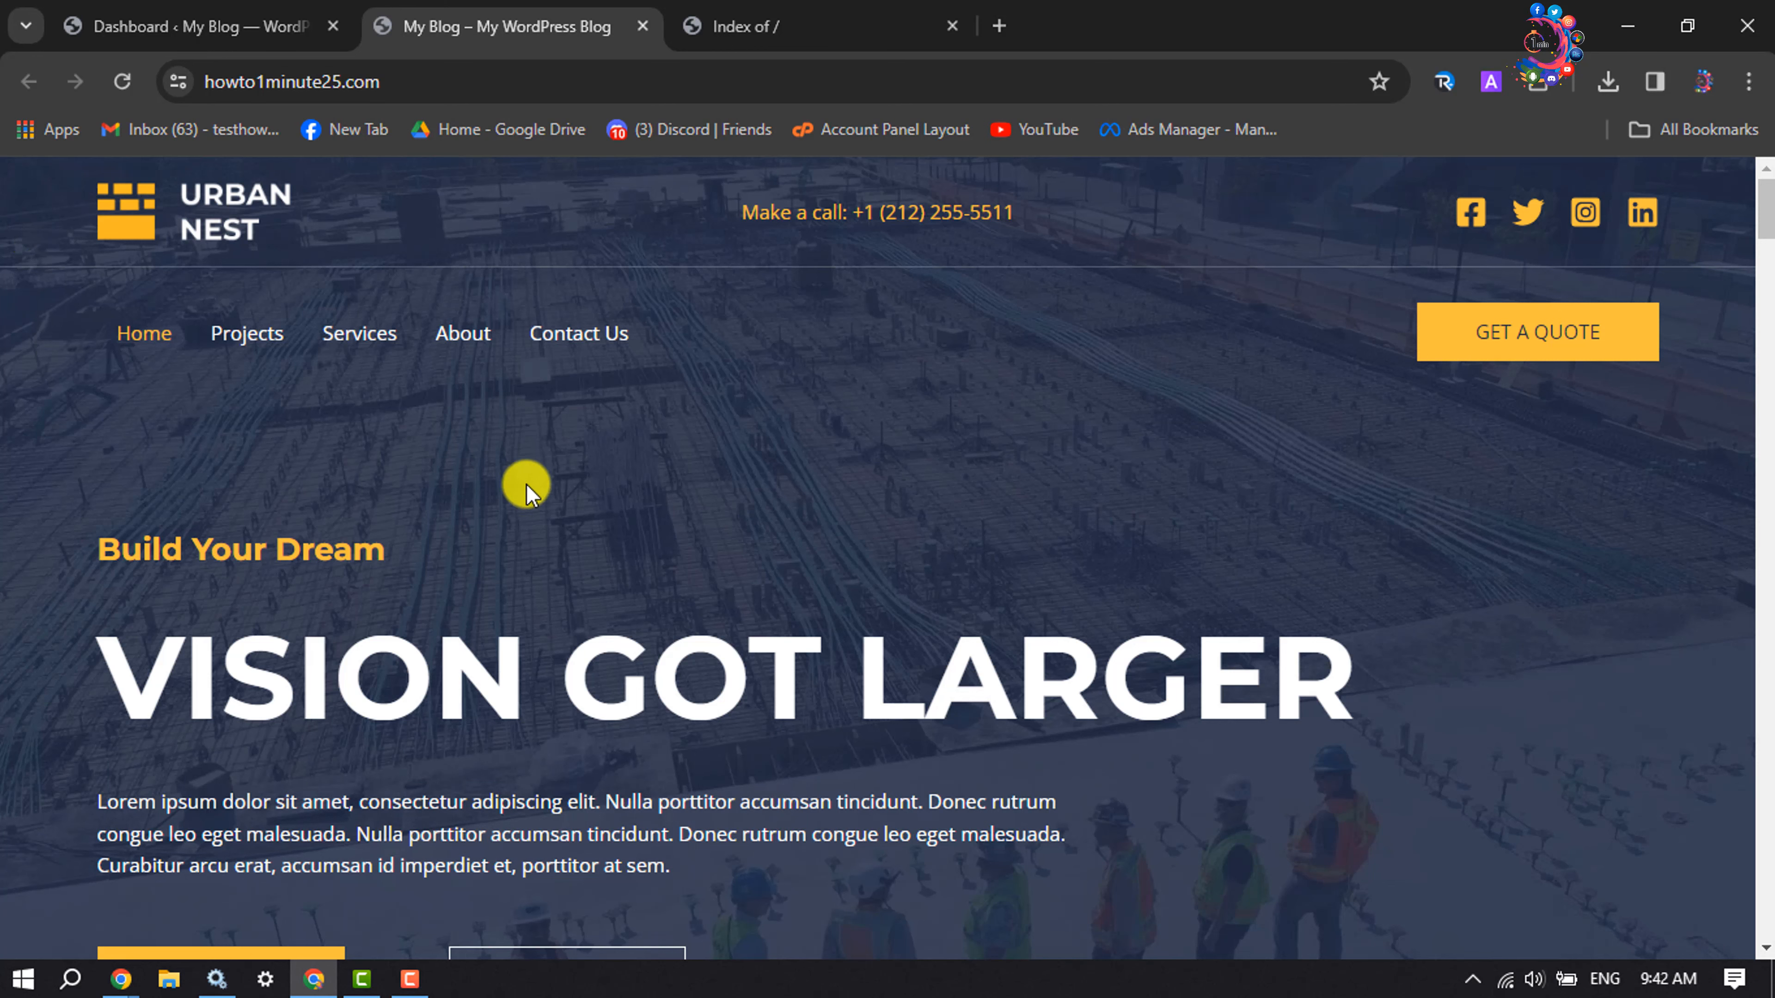
{"action": "scroll", "coordinate": [629, 409], "scroll_direction": "down", "scroll_amount": 1}
{"action": "scroll", "coordinate": [608, 385], "scroll_direction": "up", "scroll_amount": 1}
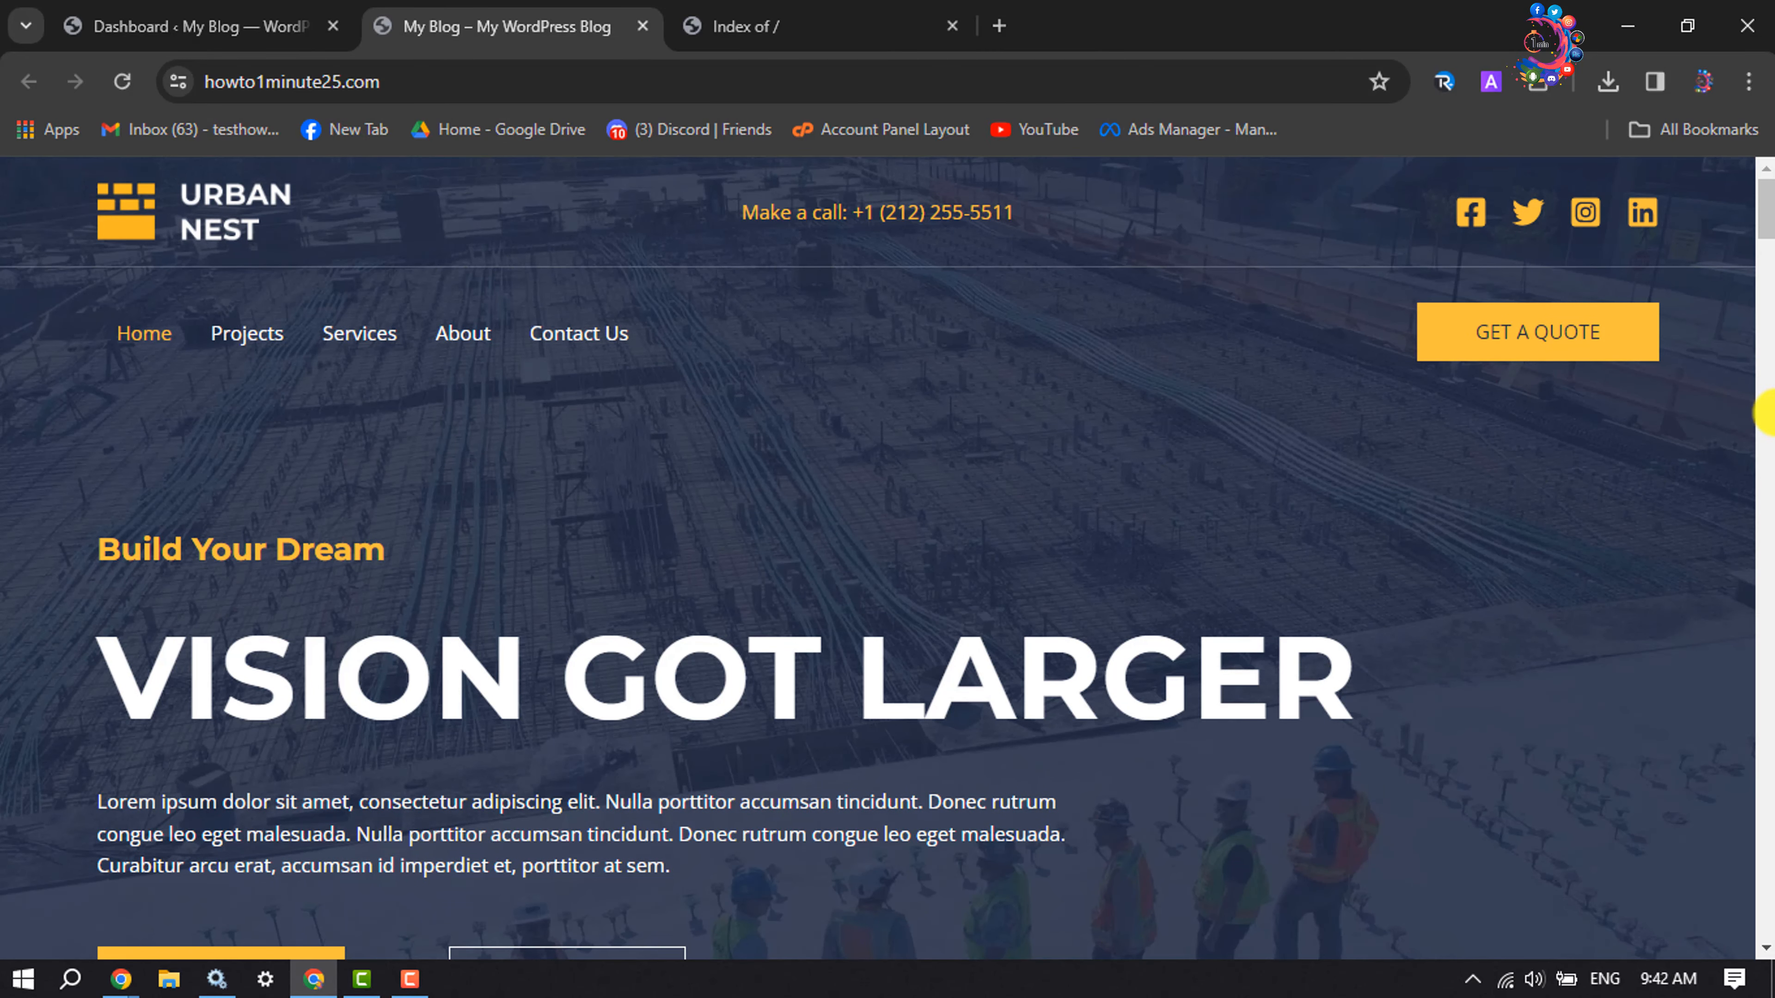
{"action": "left_click_drag", "start_coordinate": [1768, 217], "coordinate": [1755, 888]}
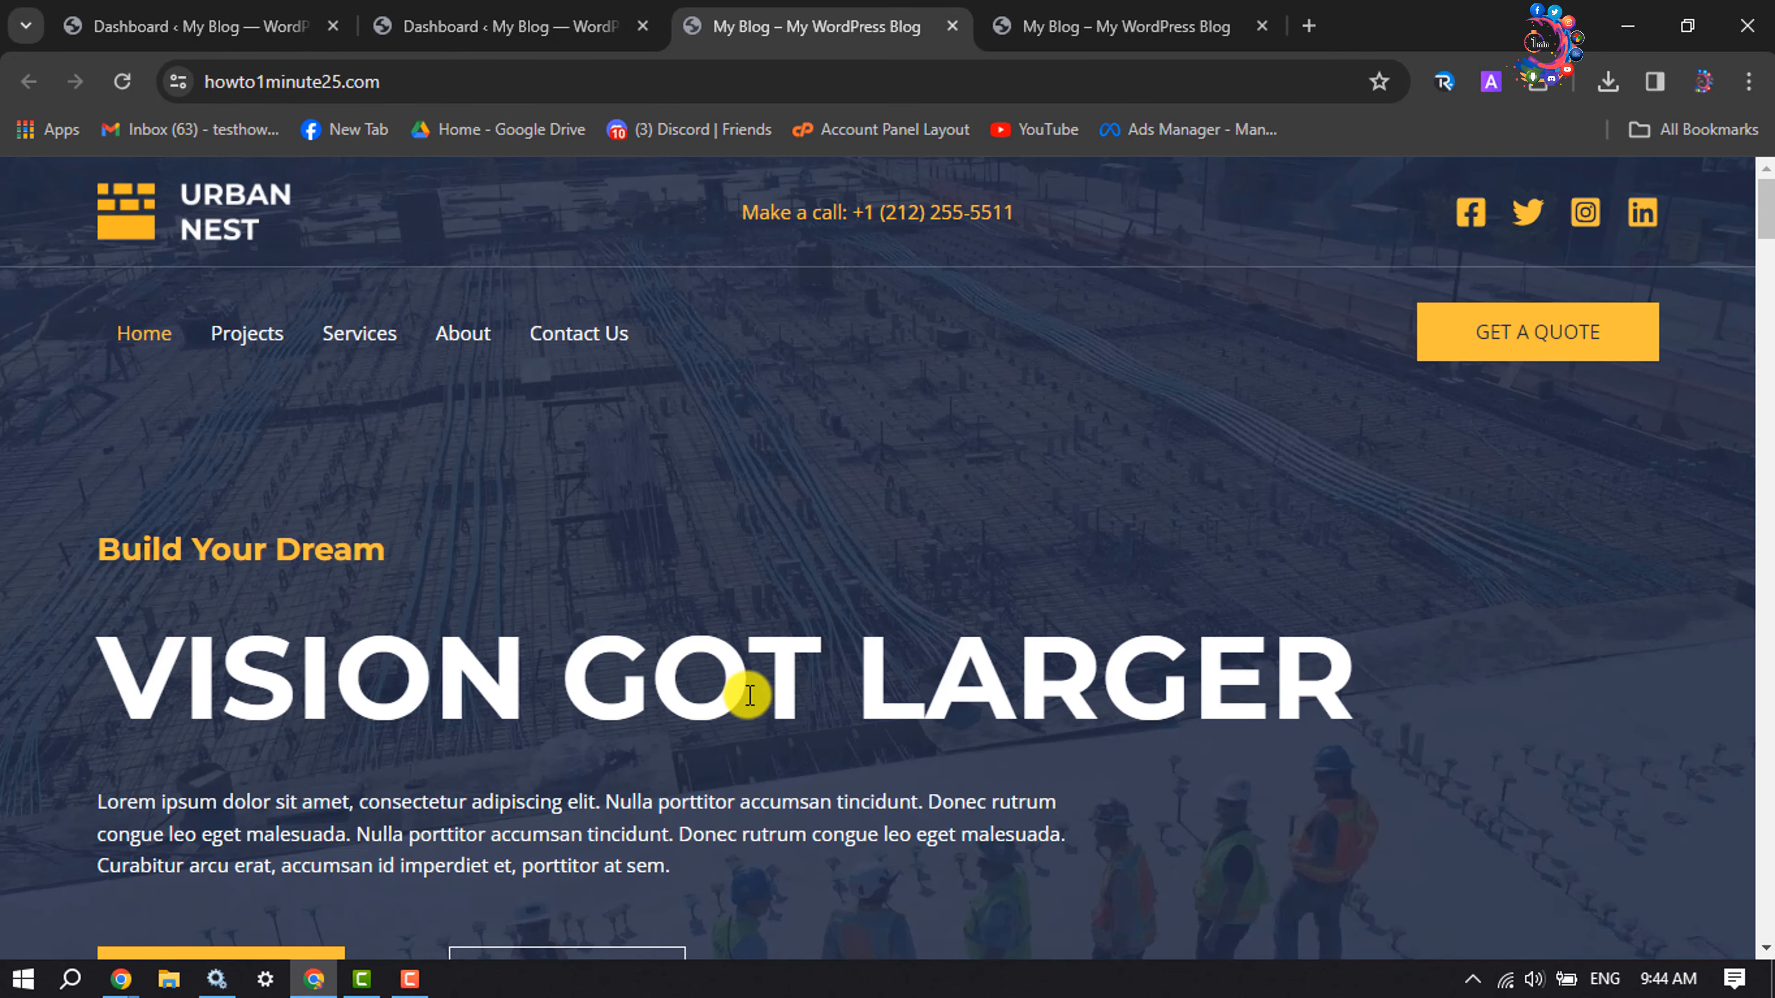
{"action": "scroll", "coordinate": [746, 694], "scroll_direction": "down", "scroll_amount": 5}
{"action": "scroll", "coordinate": [748, 695], "scroll_direction": "up", "scroll_amount": 5}
{"action": "left_click", "coordinate": [1055, 14]}
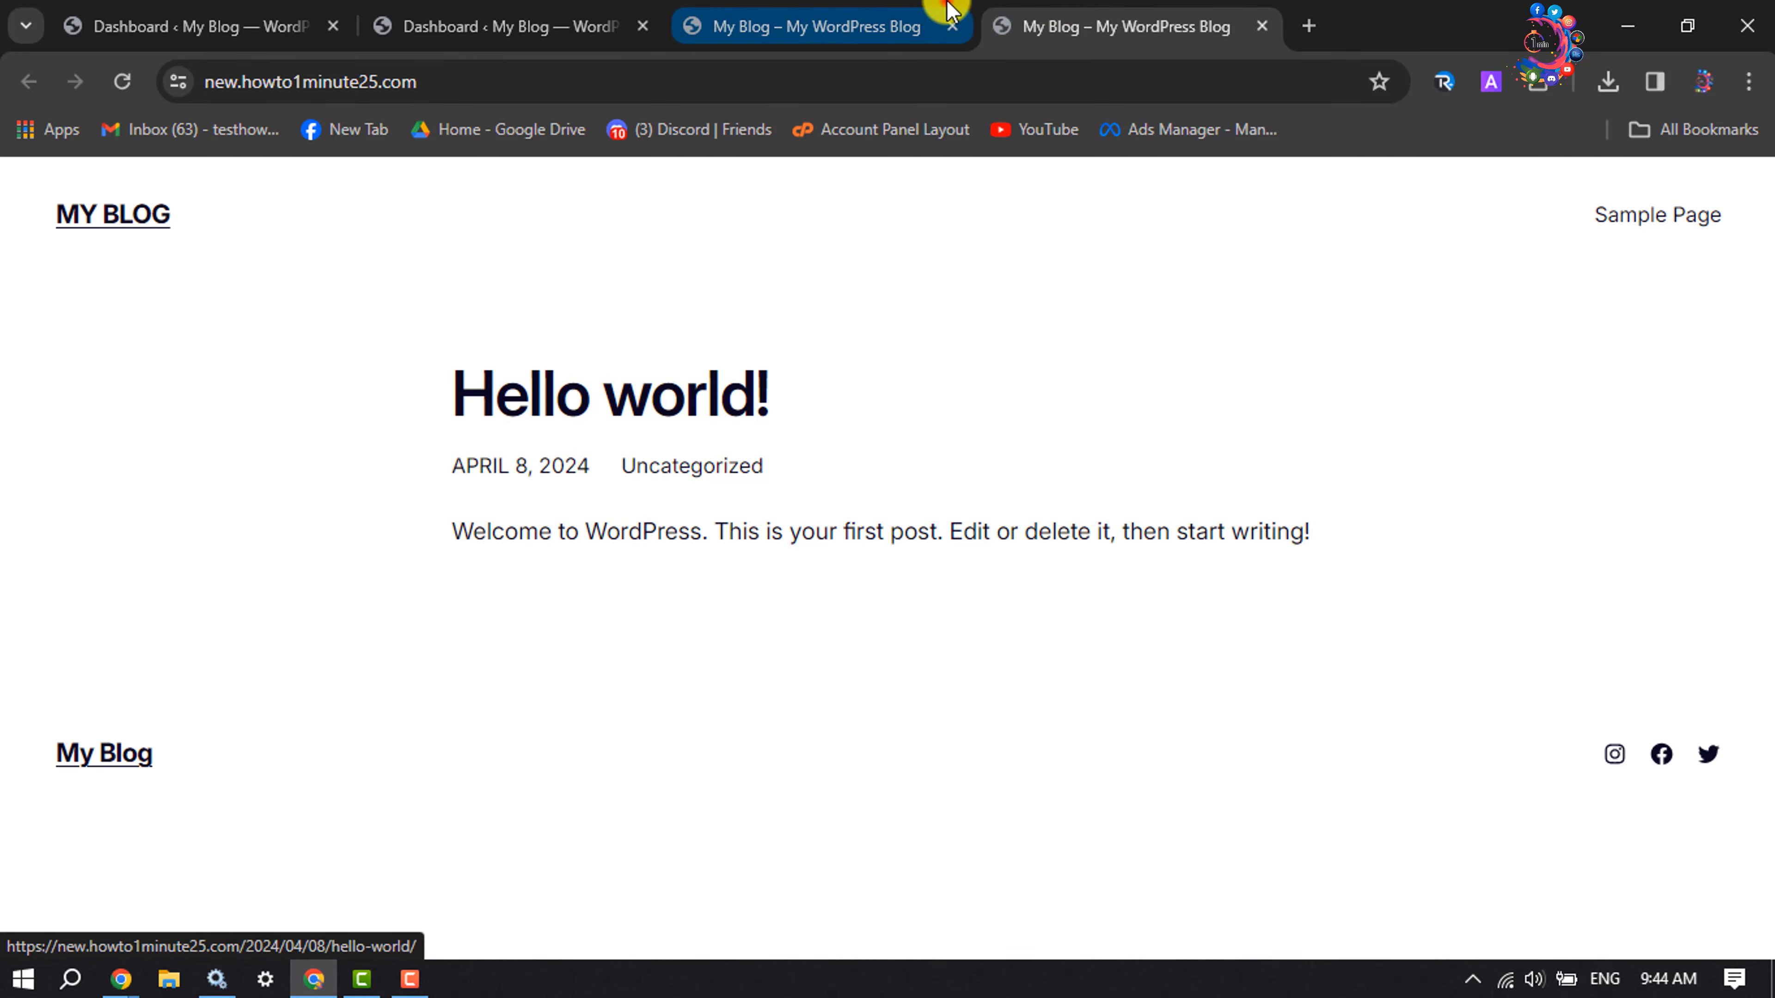
{"action": "left_click", "coordinate": [908, 11]}
{"action": "left_click", "coordinate": [618, 8]}
Step: On the source site howto1minute25.com, search the plugin directory for "migrate guru", then install and activate Migrate Guru
{"action": "left_click", "coordinate": [217, 7]}
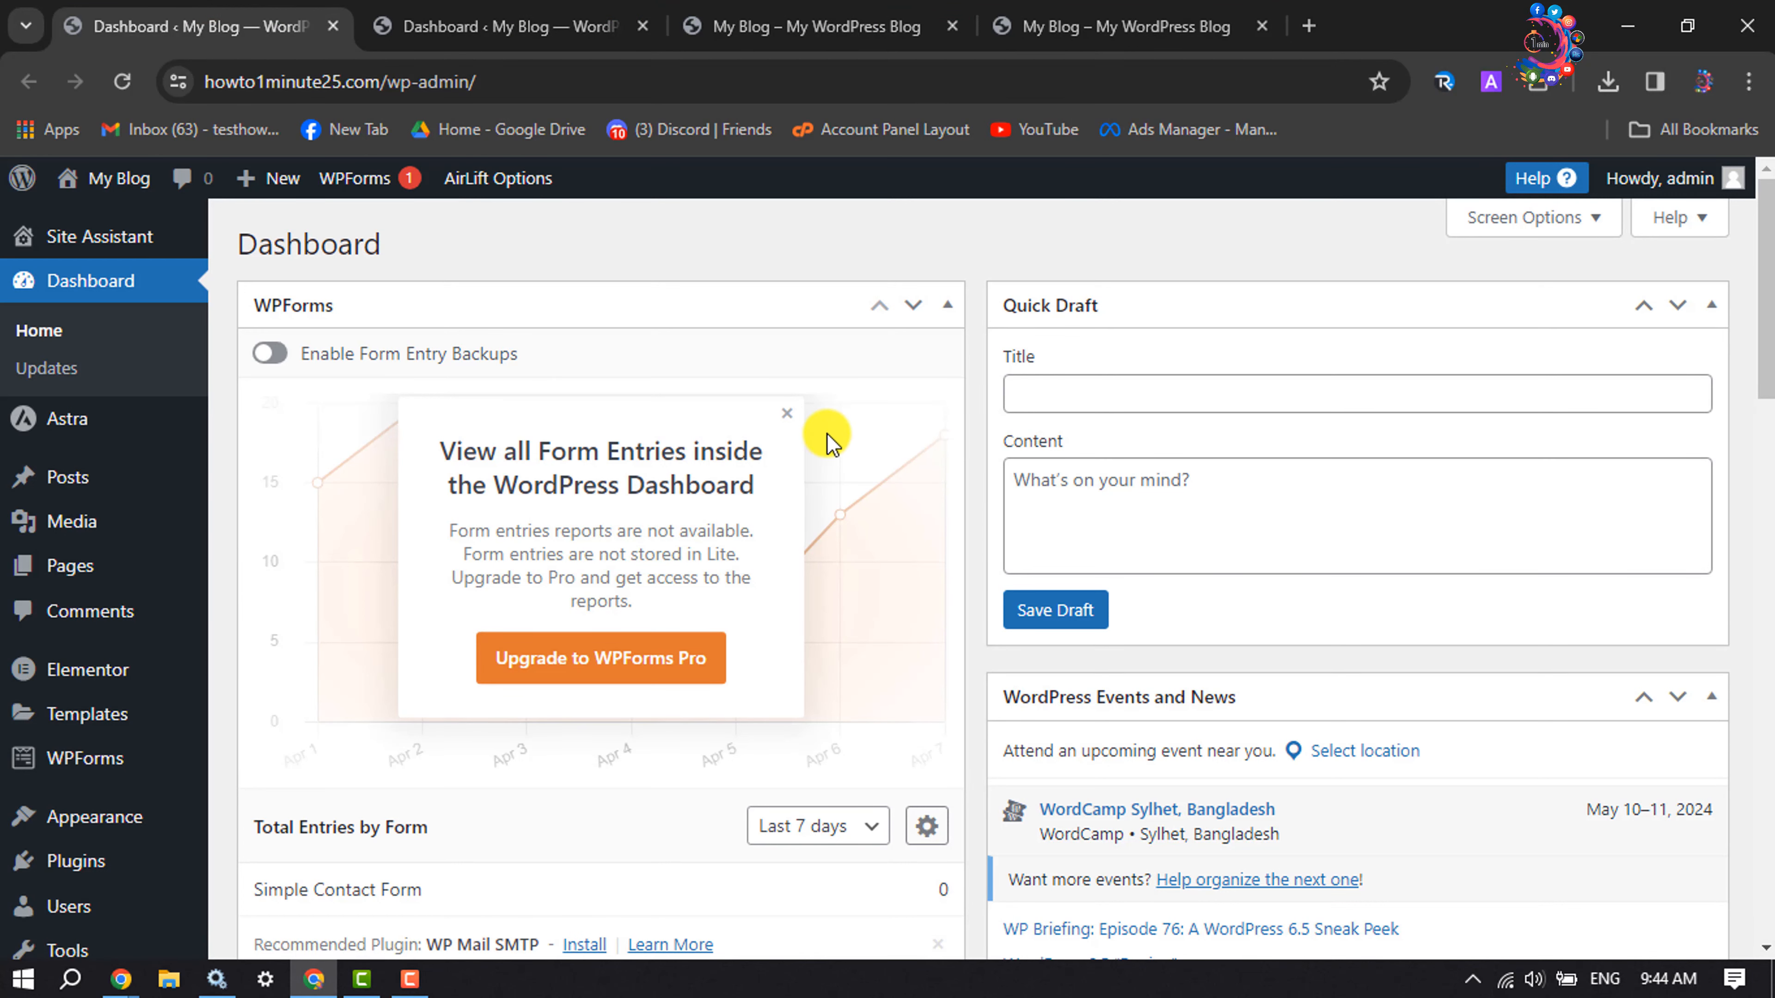
{"action": "mouse_move", "coordinate": [112, 861]}
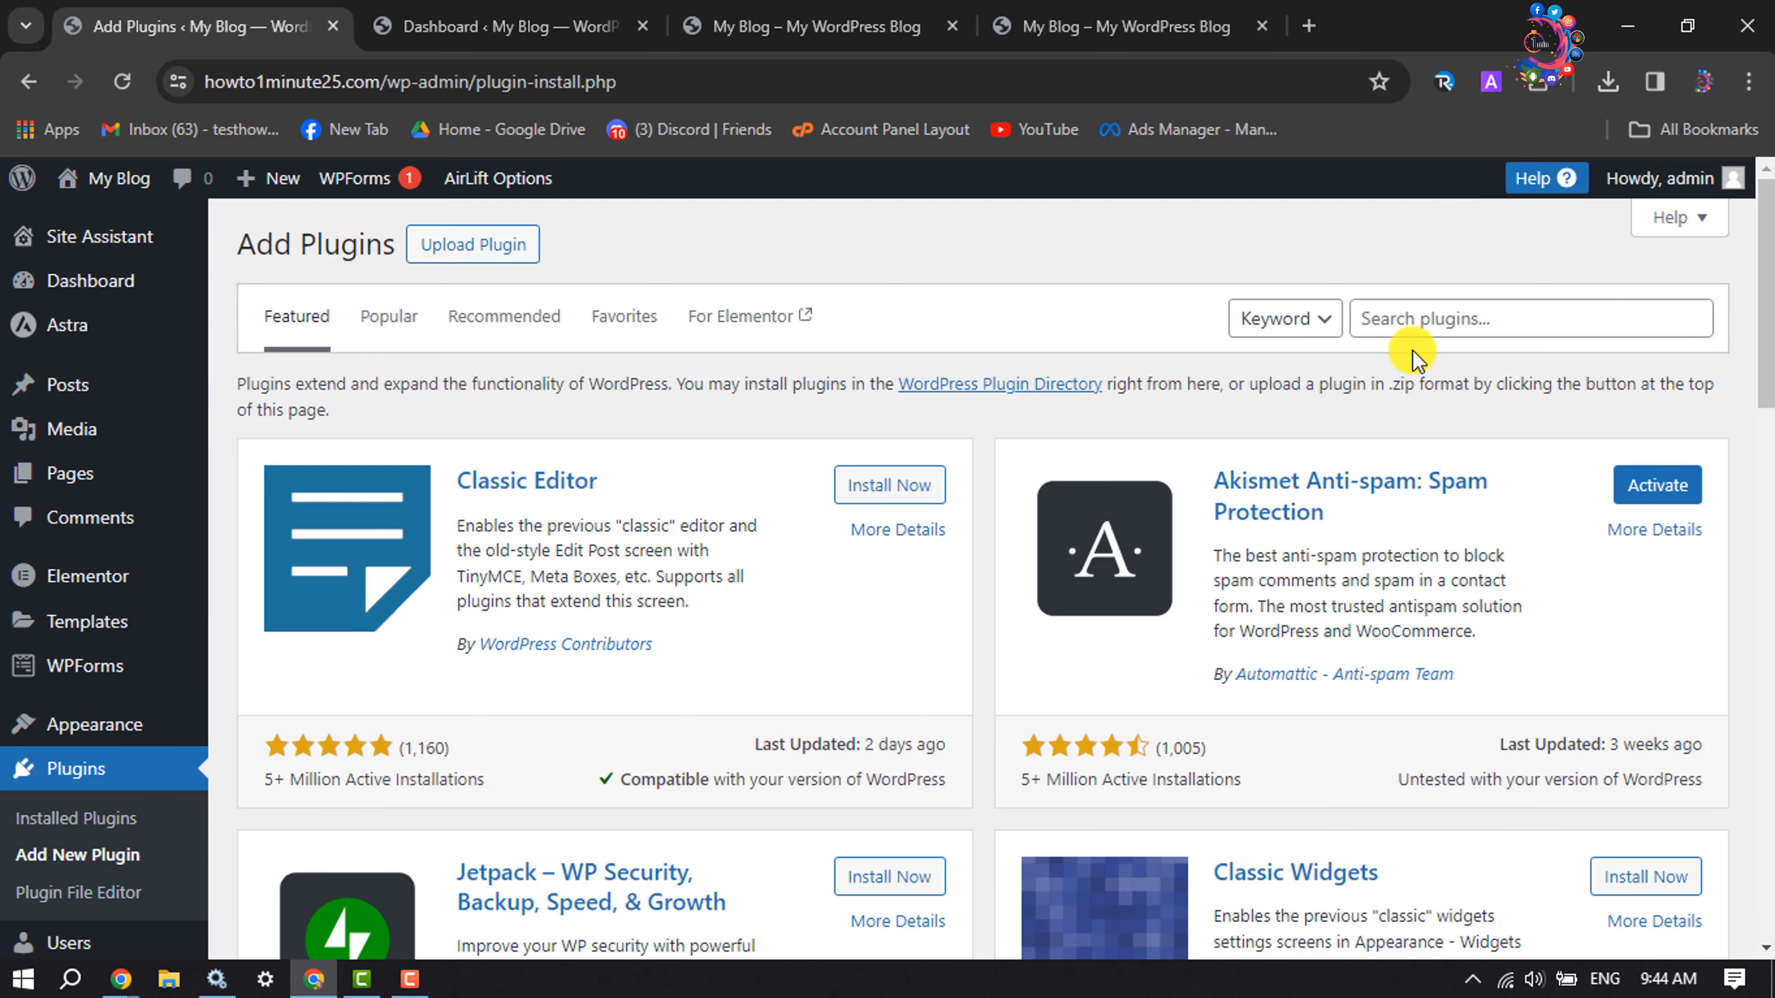
{"action": "left_click", "coordinate": [1432, 319]}
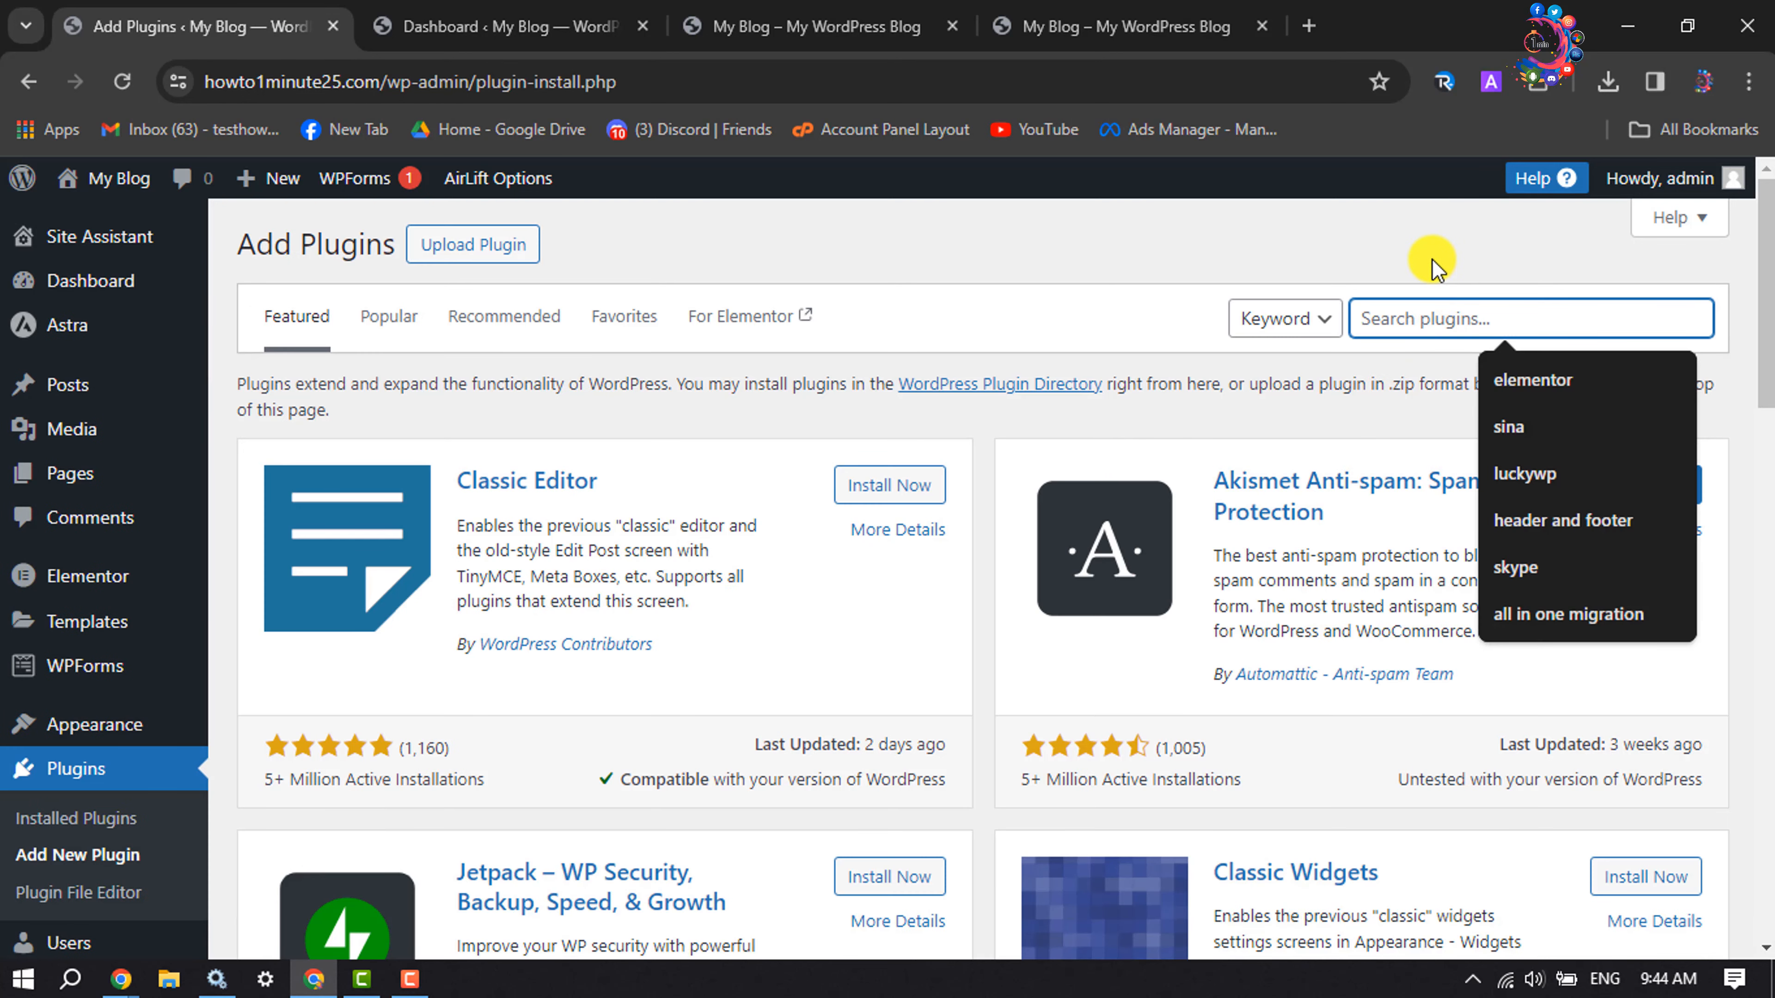
{"action": "type", "text": "min"}
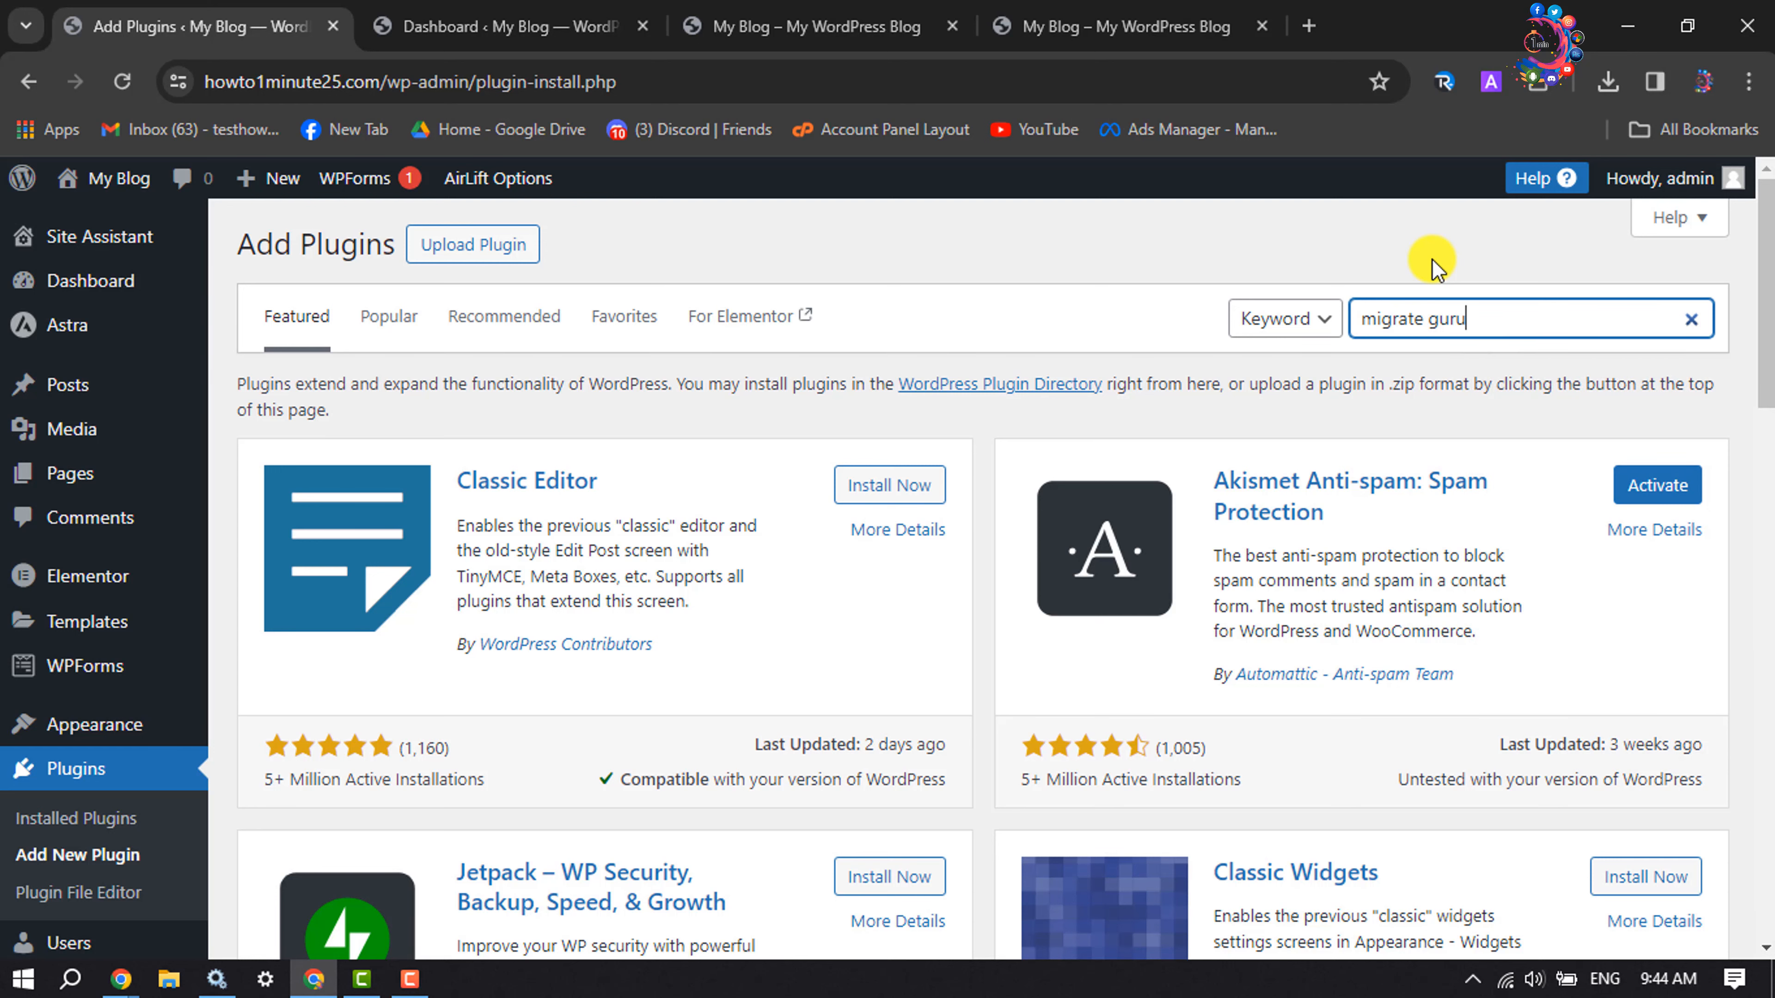
{"action": "key", "text": "Return"}
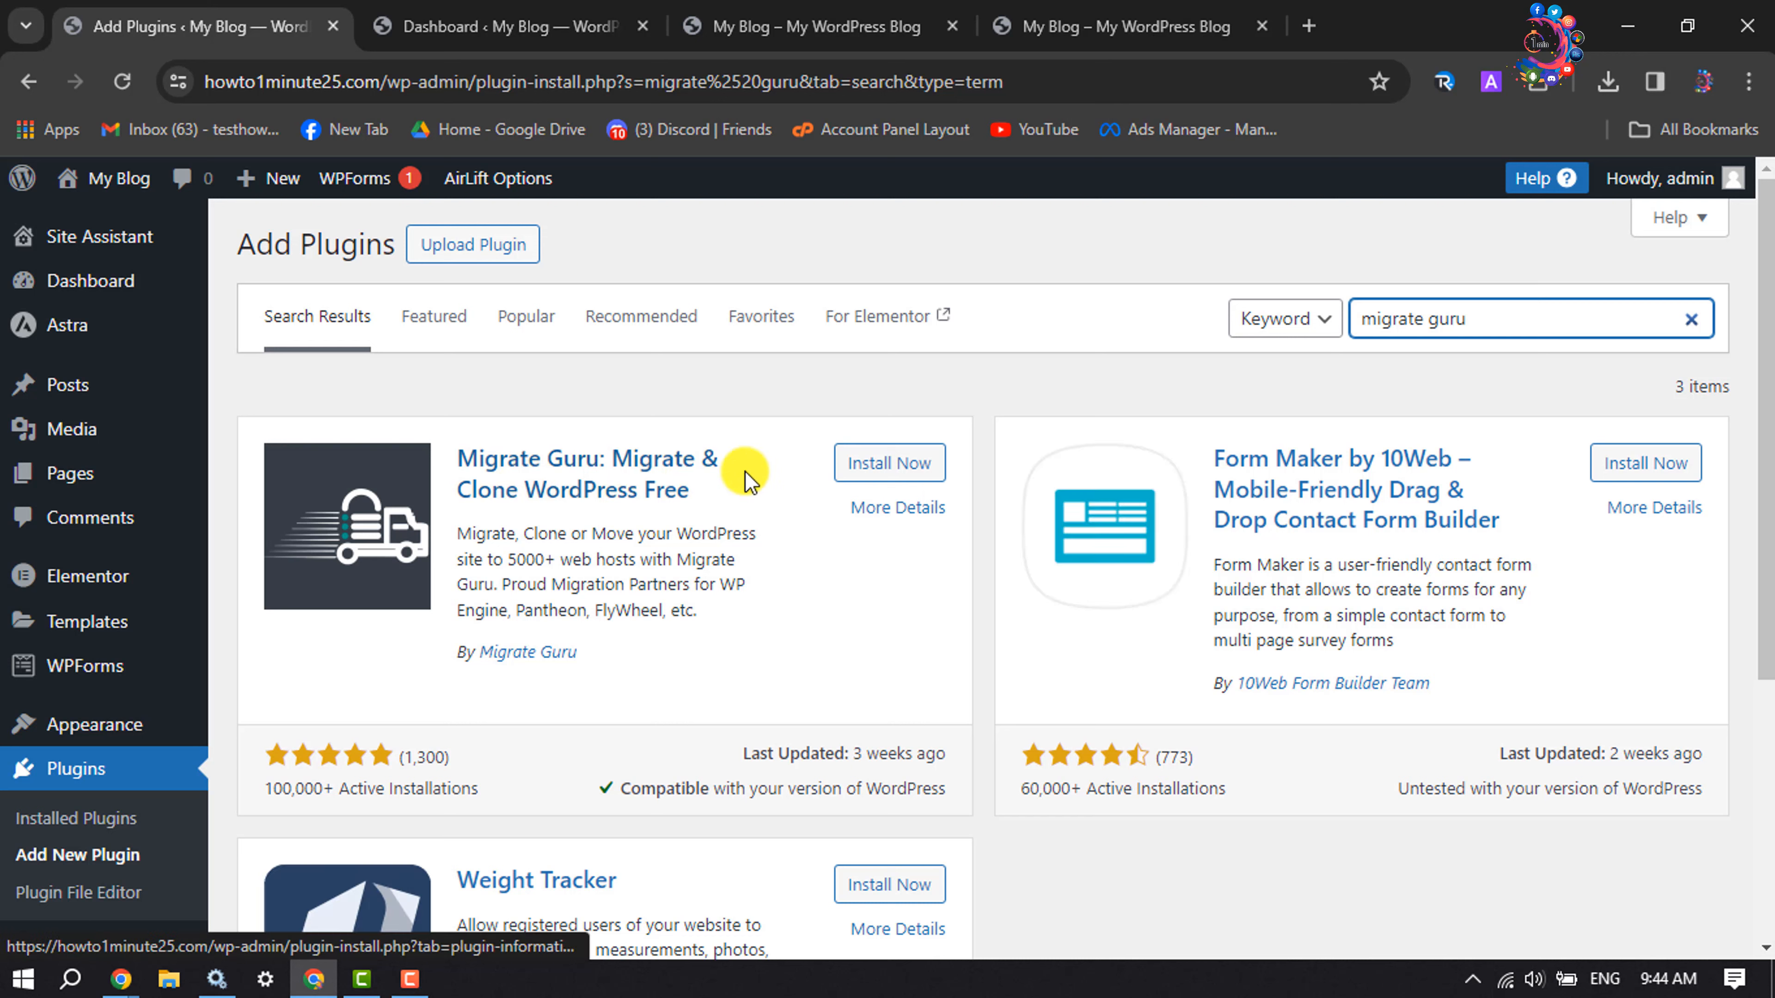
{"action": "left_click", "coordinate": [926, 464]}
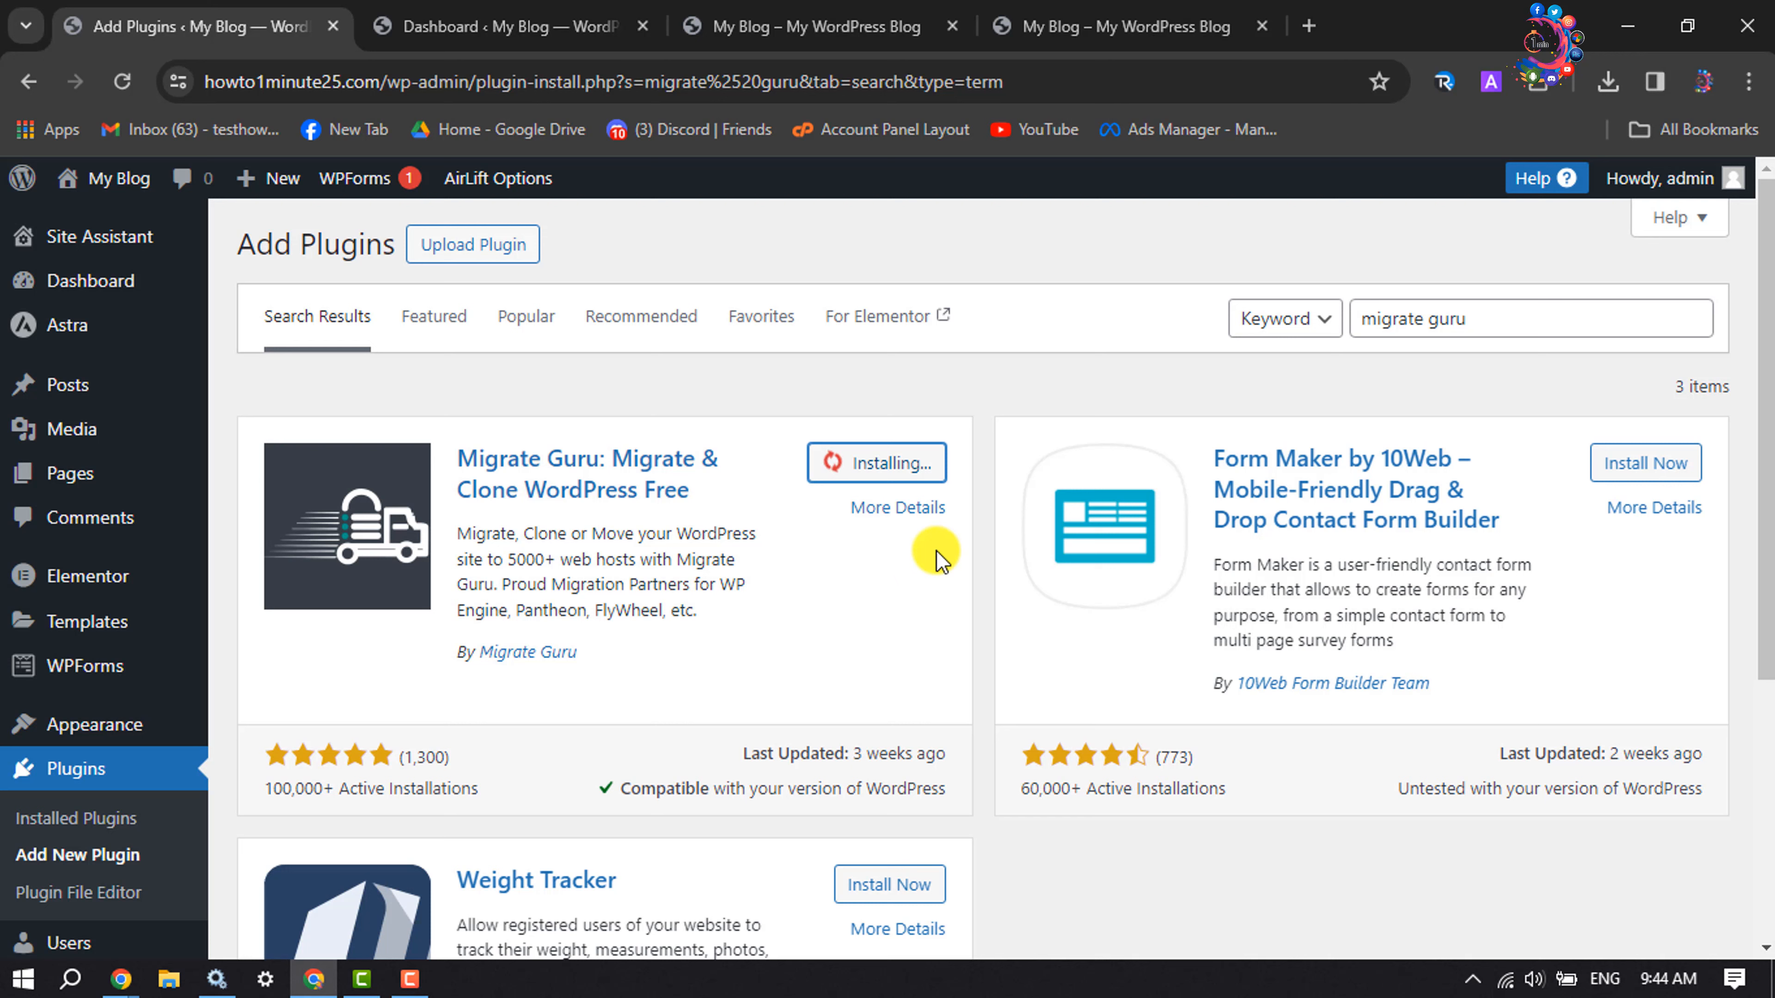
{"action": "left_click", "coordinate": [889, 469]}
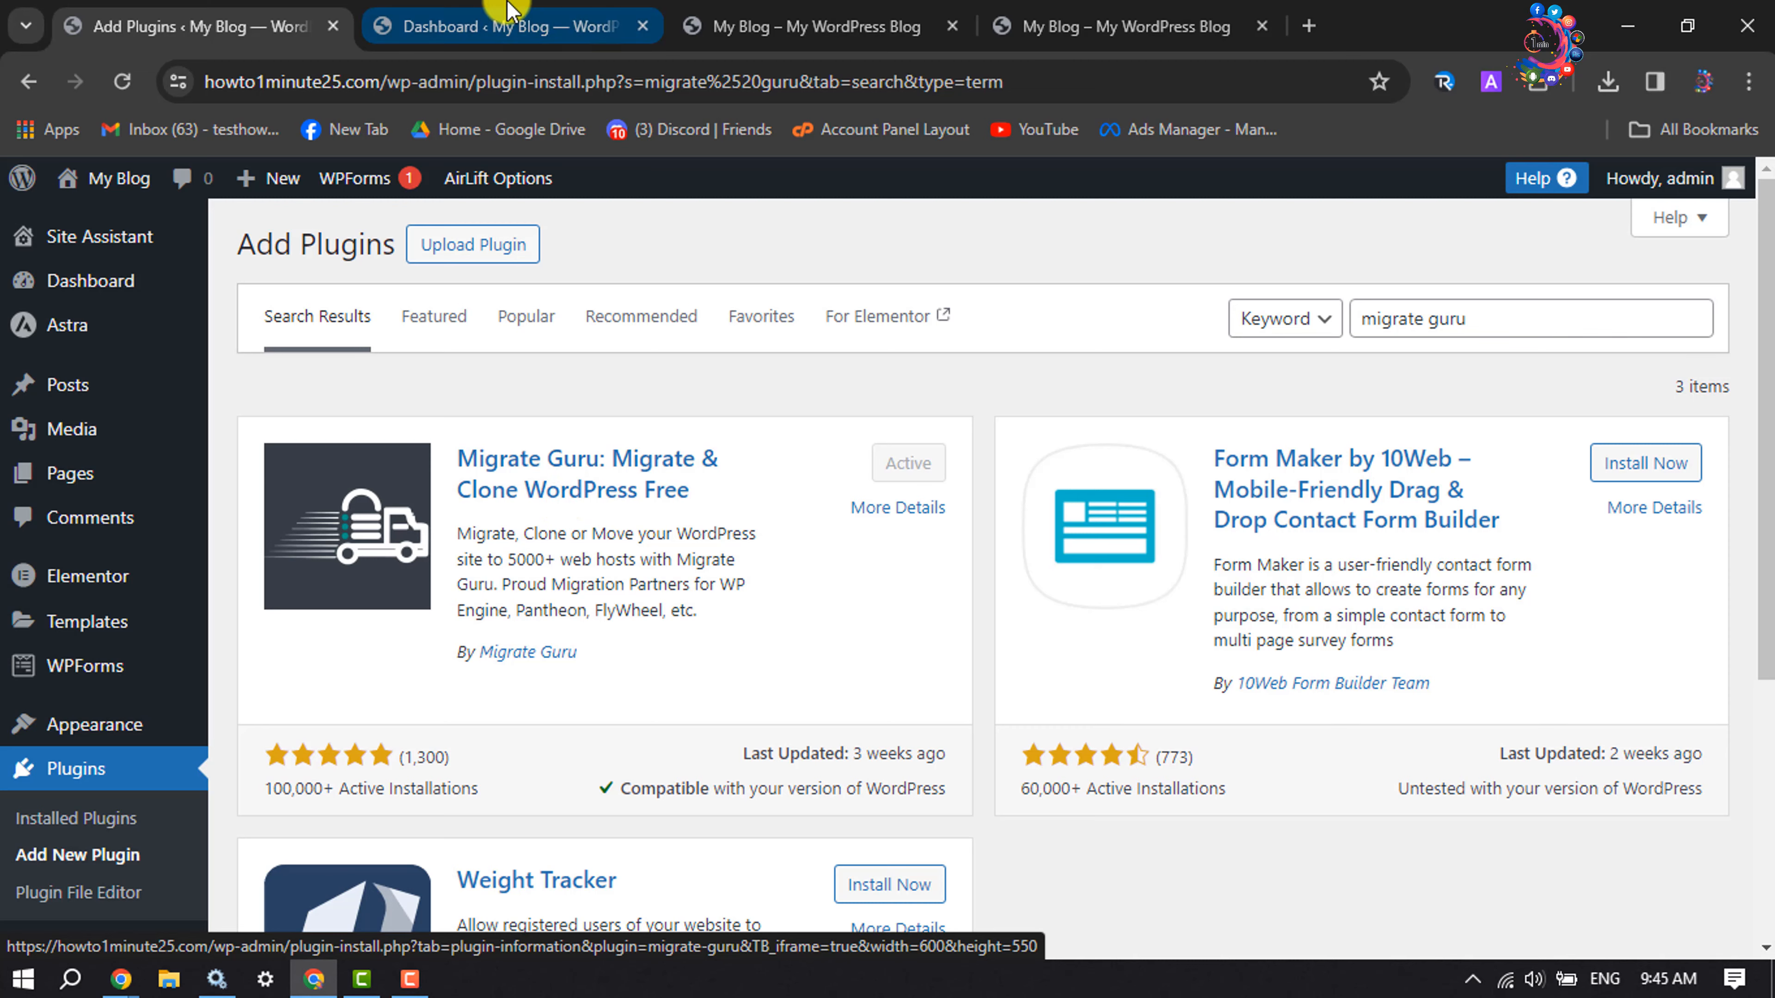
Step: Install and activate the Migrate Guru plugin on the destination site new.howto1minute25.com, finding it with the search "migrate guru"
{"action": "left_click", "coordinate": [504, 25]}
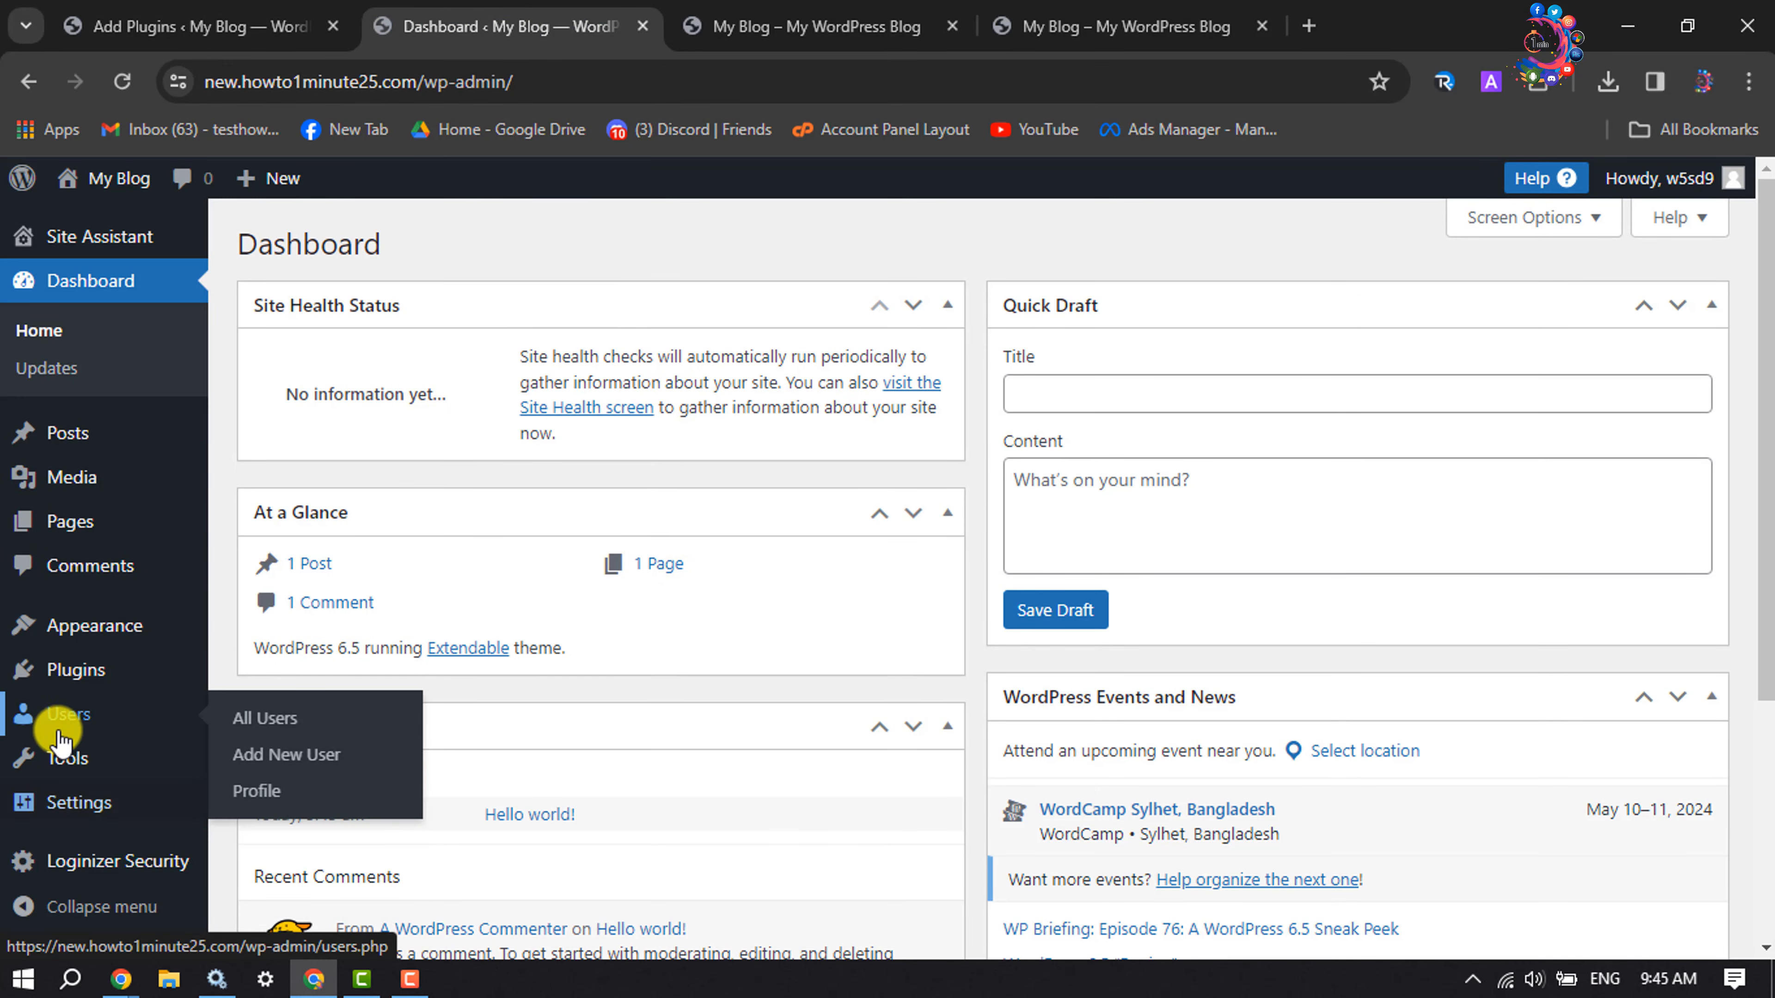
{"action": "mouse_move", "coordinate": [80, 682]}
{"action": "left_click", "coordinate": [276, 725]}
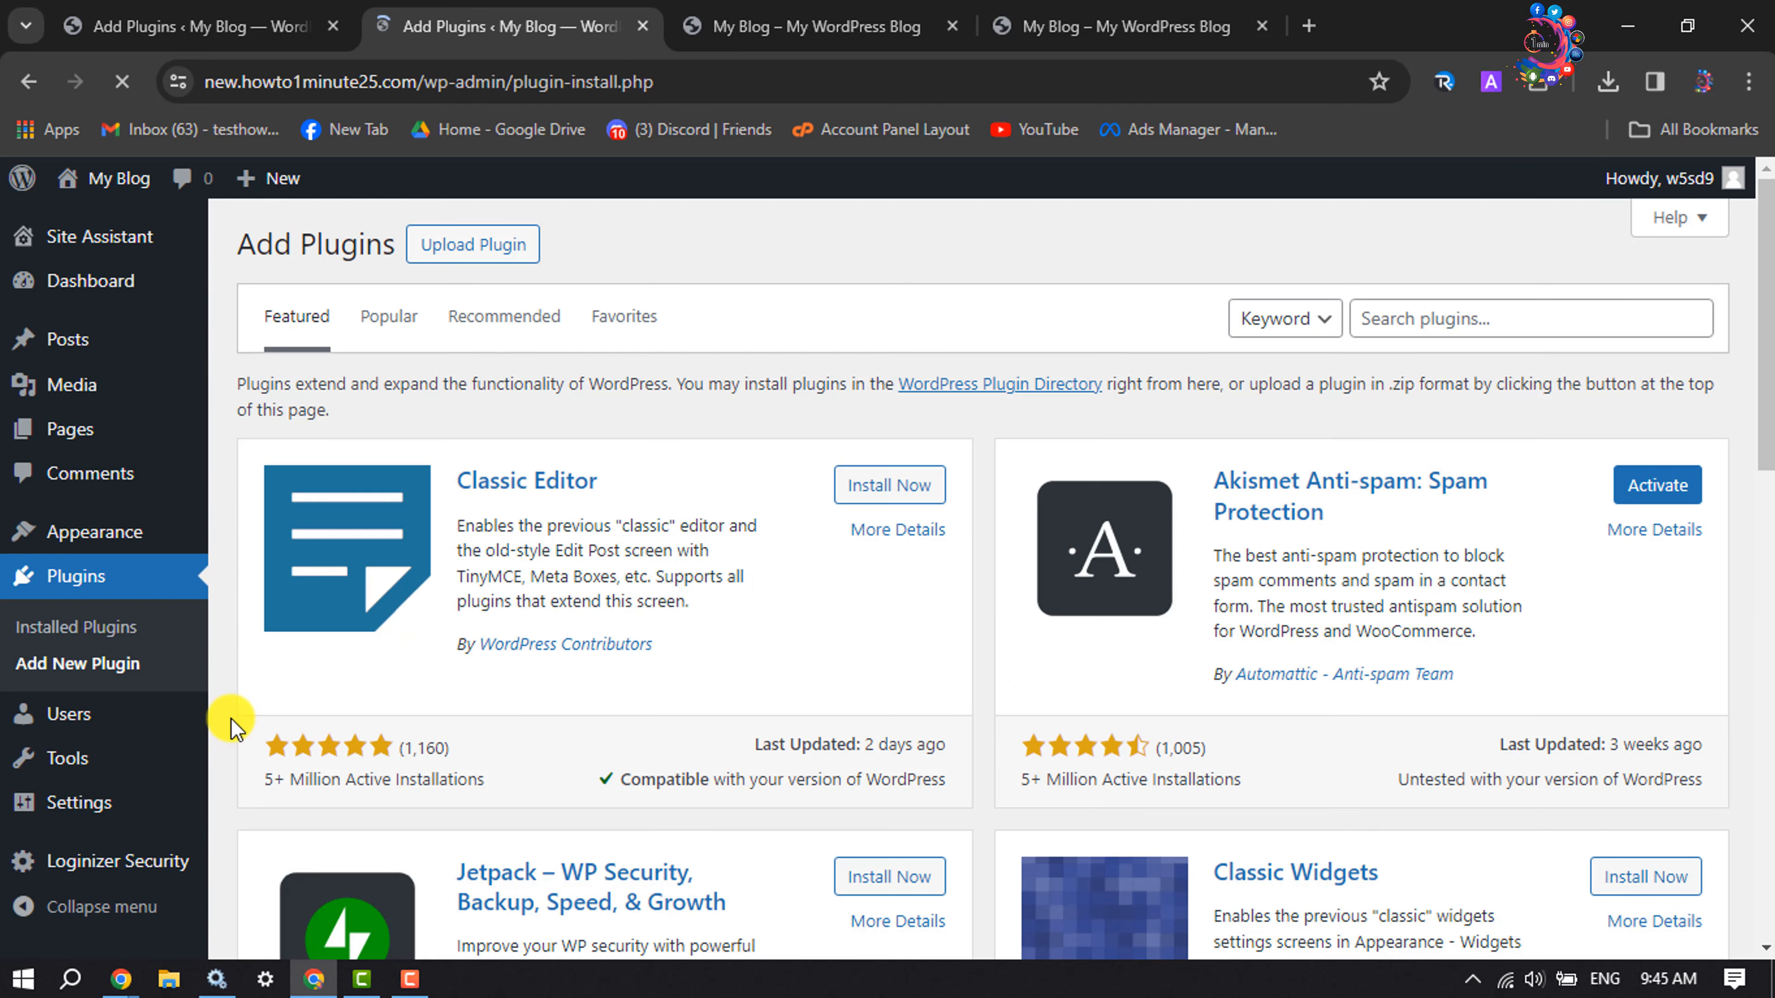
{"action": "left_click", "coordinate": [1463, 302]}
{"action": "type", "text": "migr"}
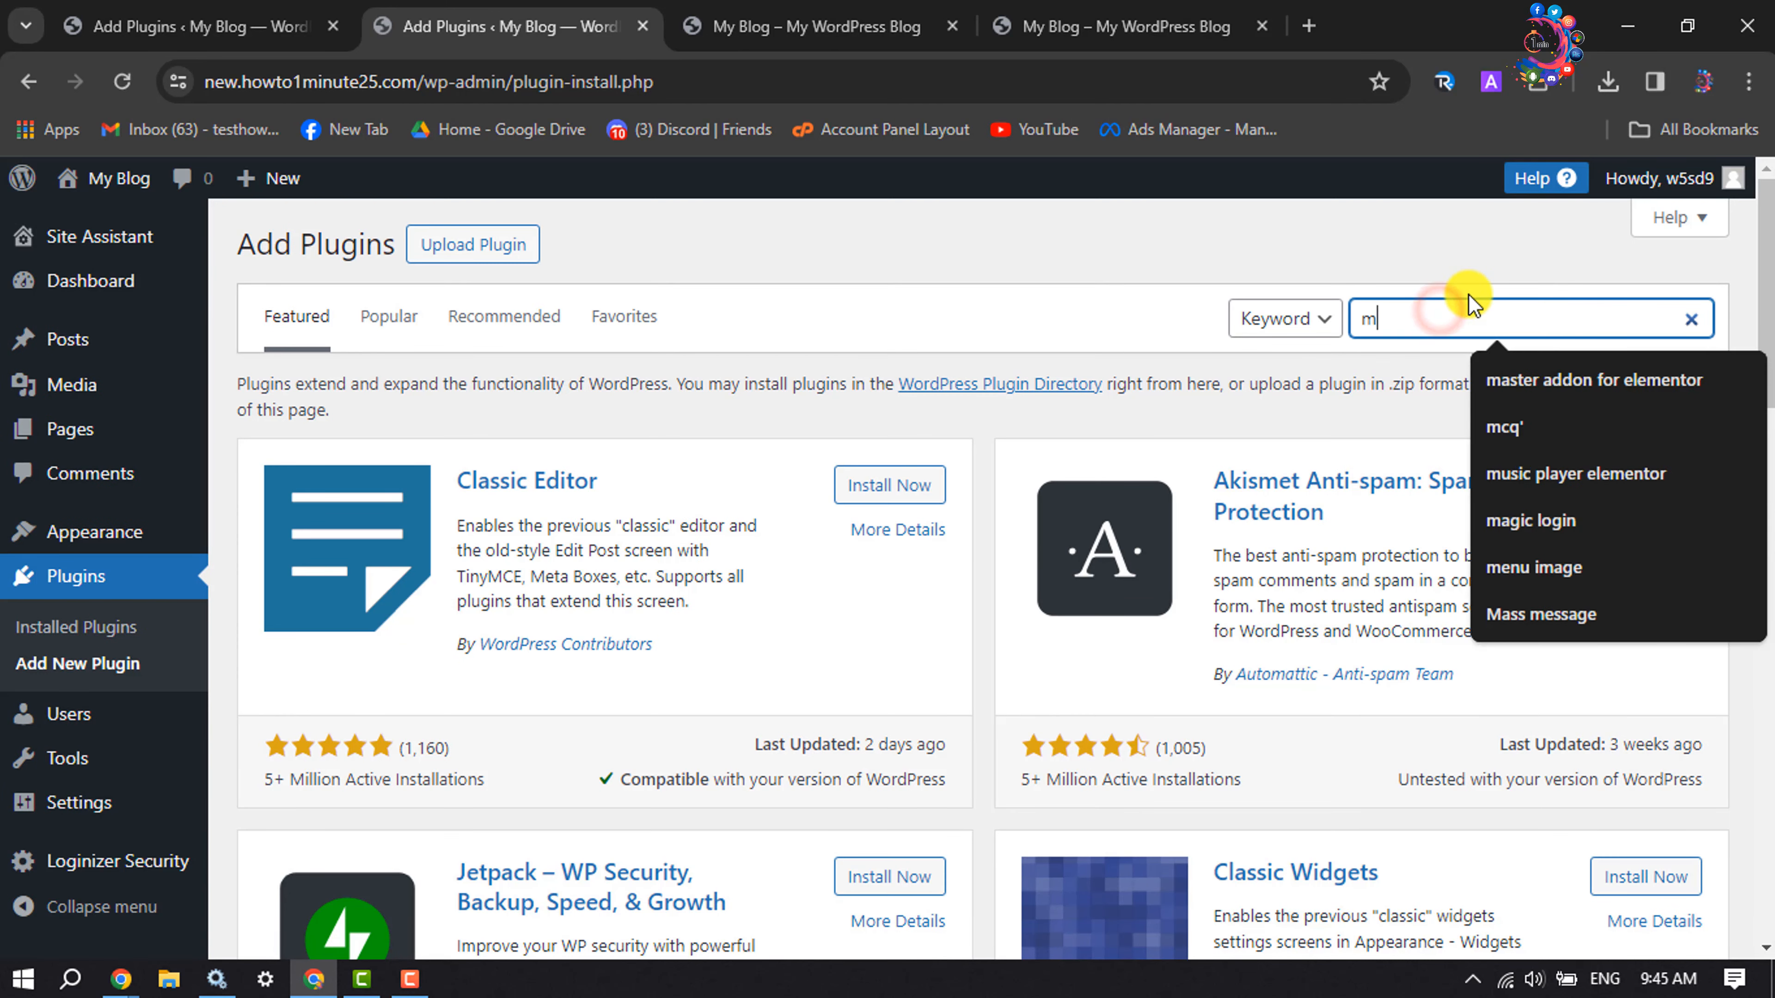
{"action": "type", "text": "ate guru"}
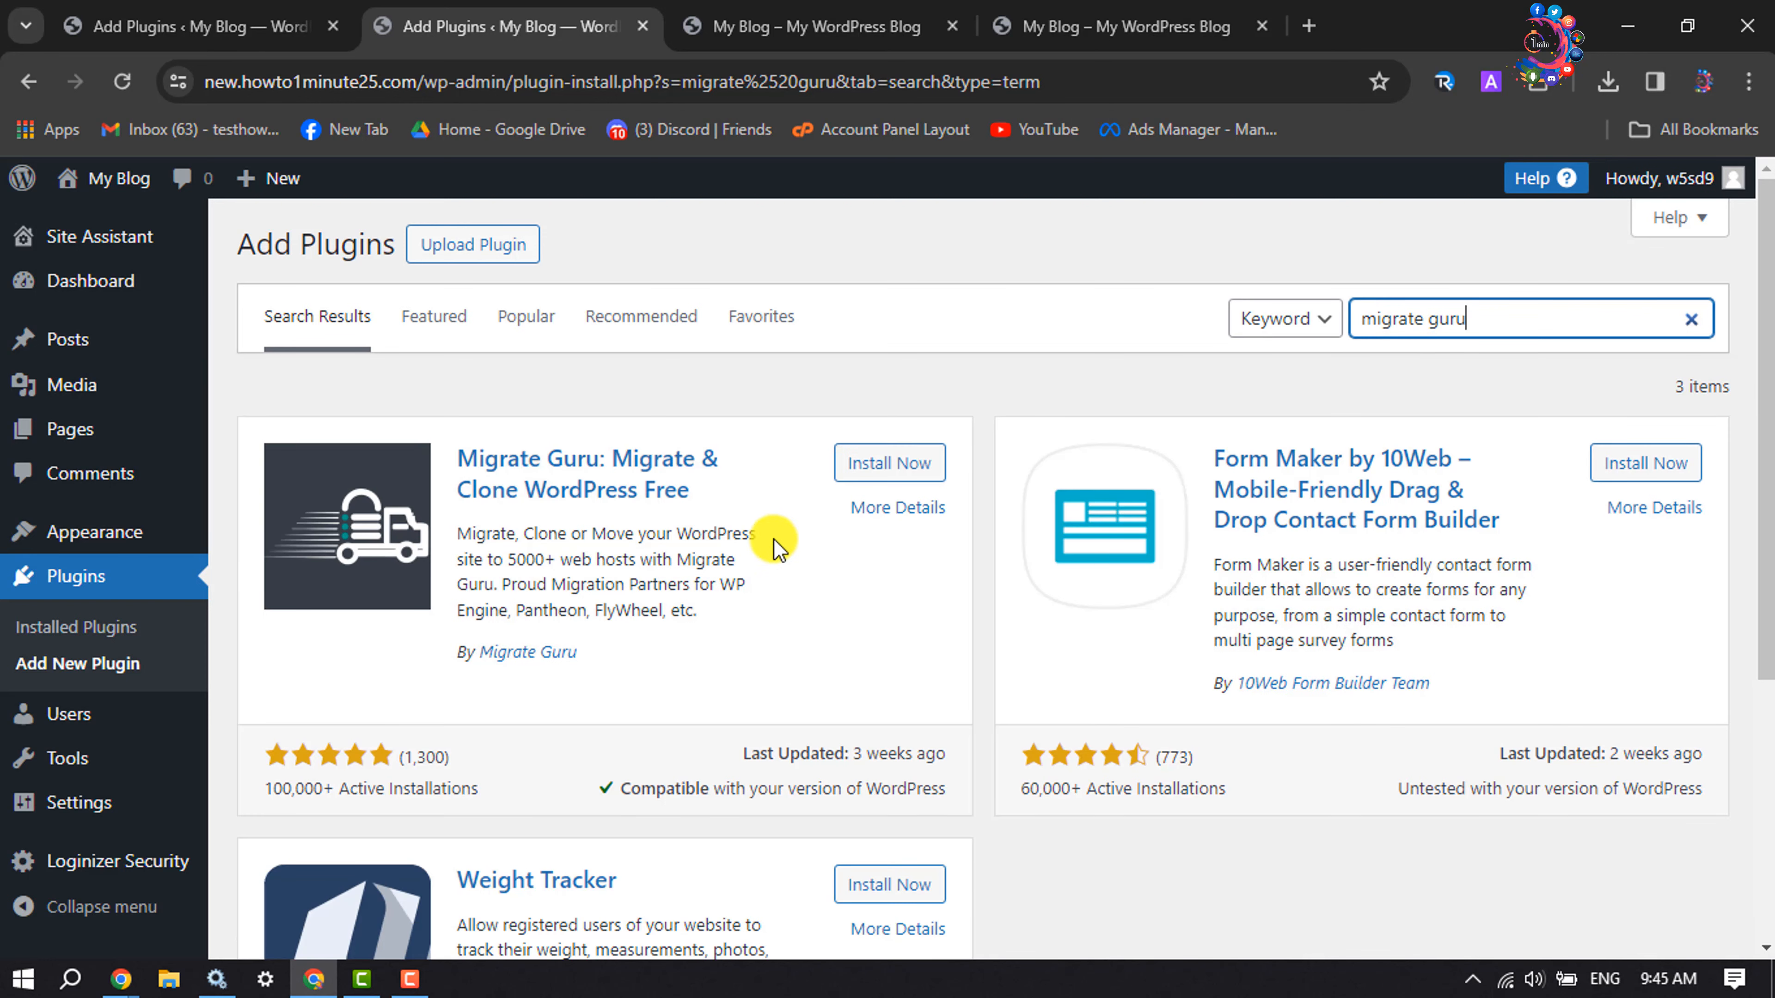
{"action": "left_click", "coordinate": [879, 464]}
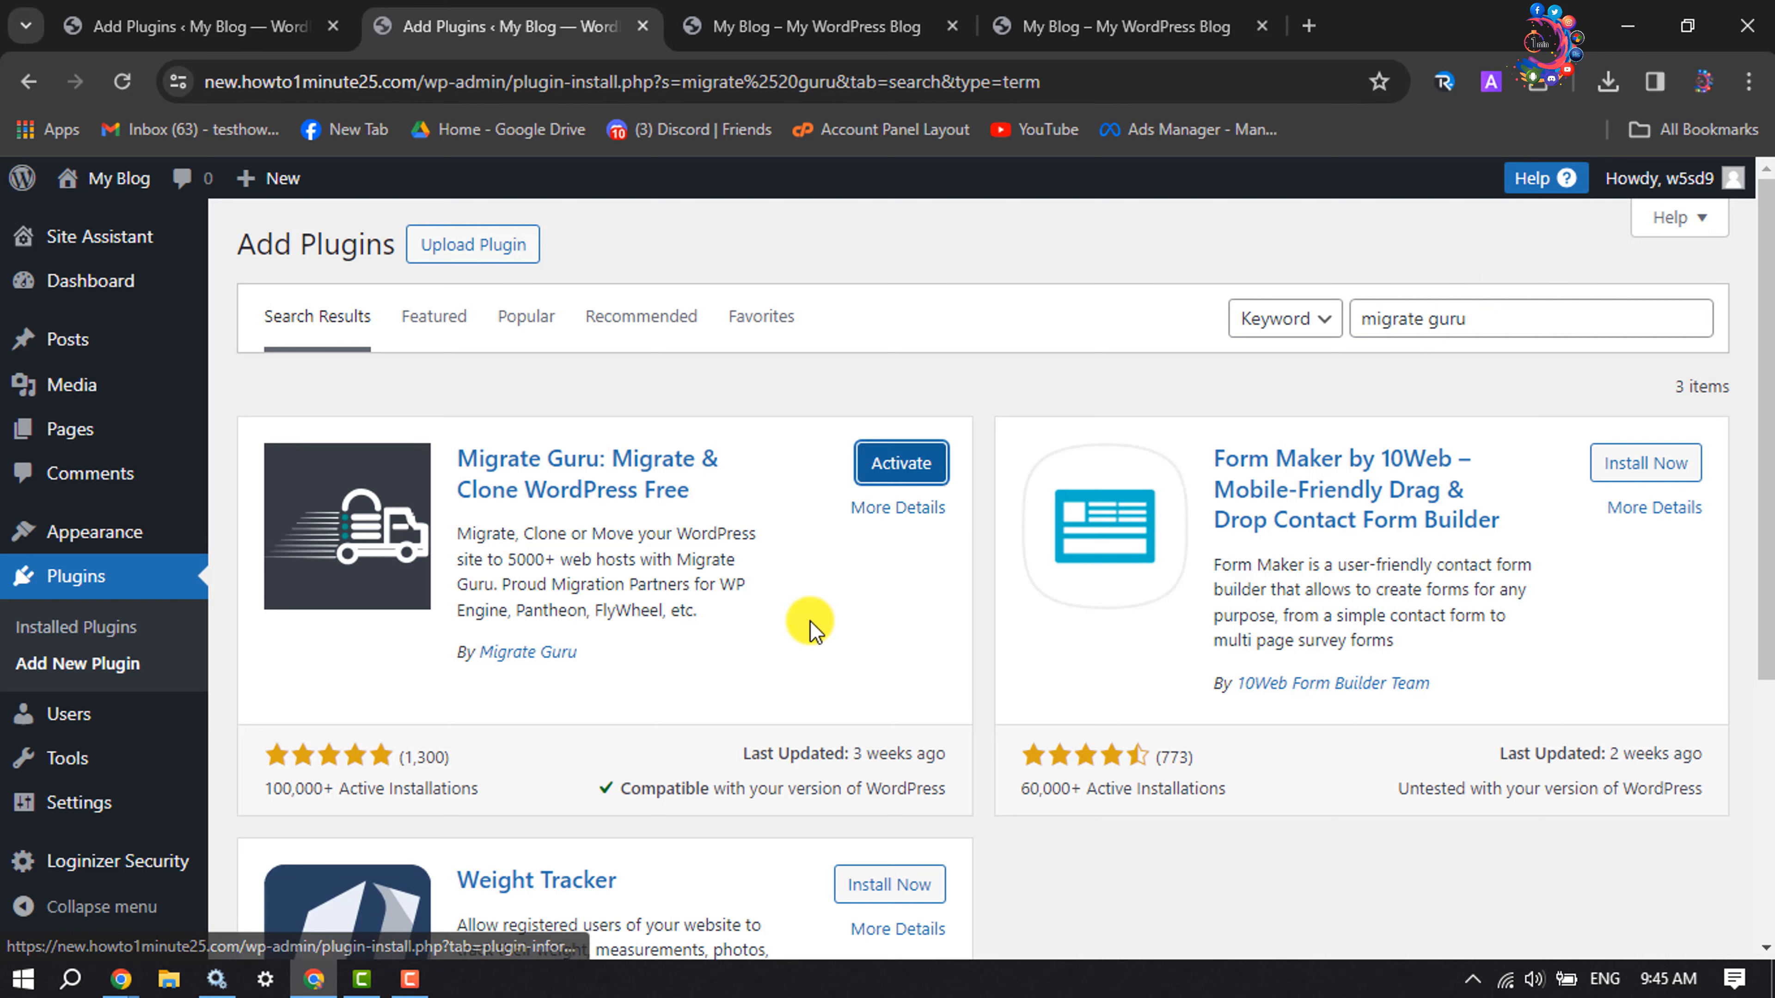
{"action": "left_click", "coordinate": [888, 464]}
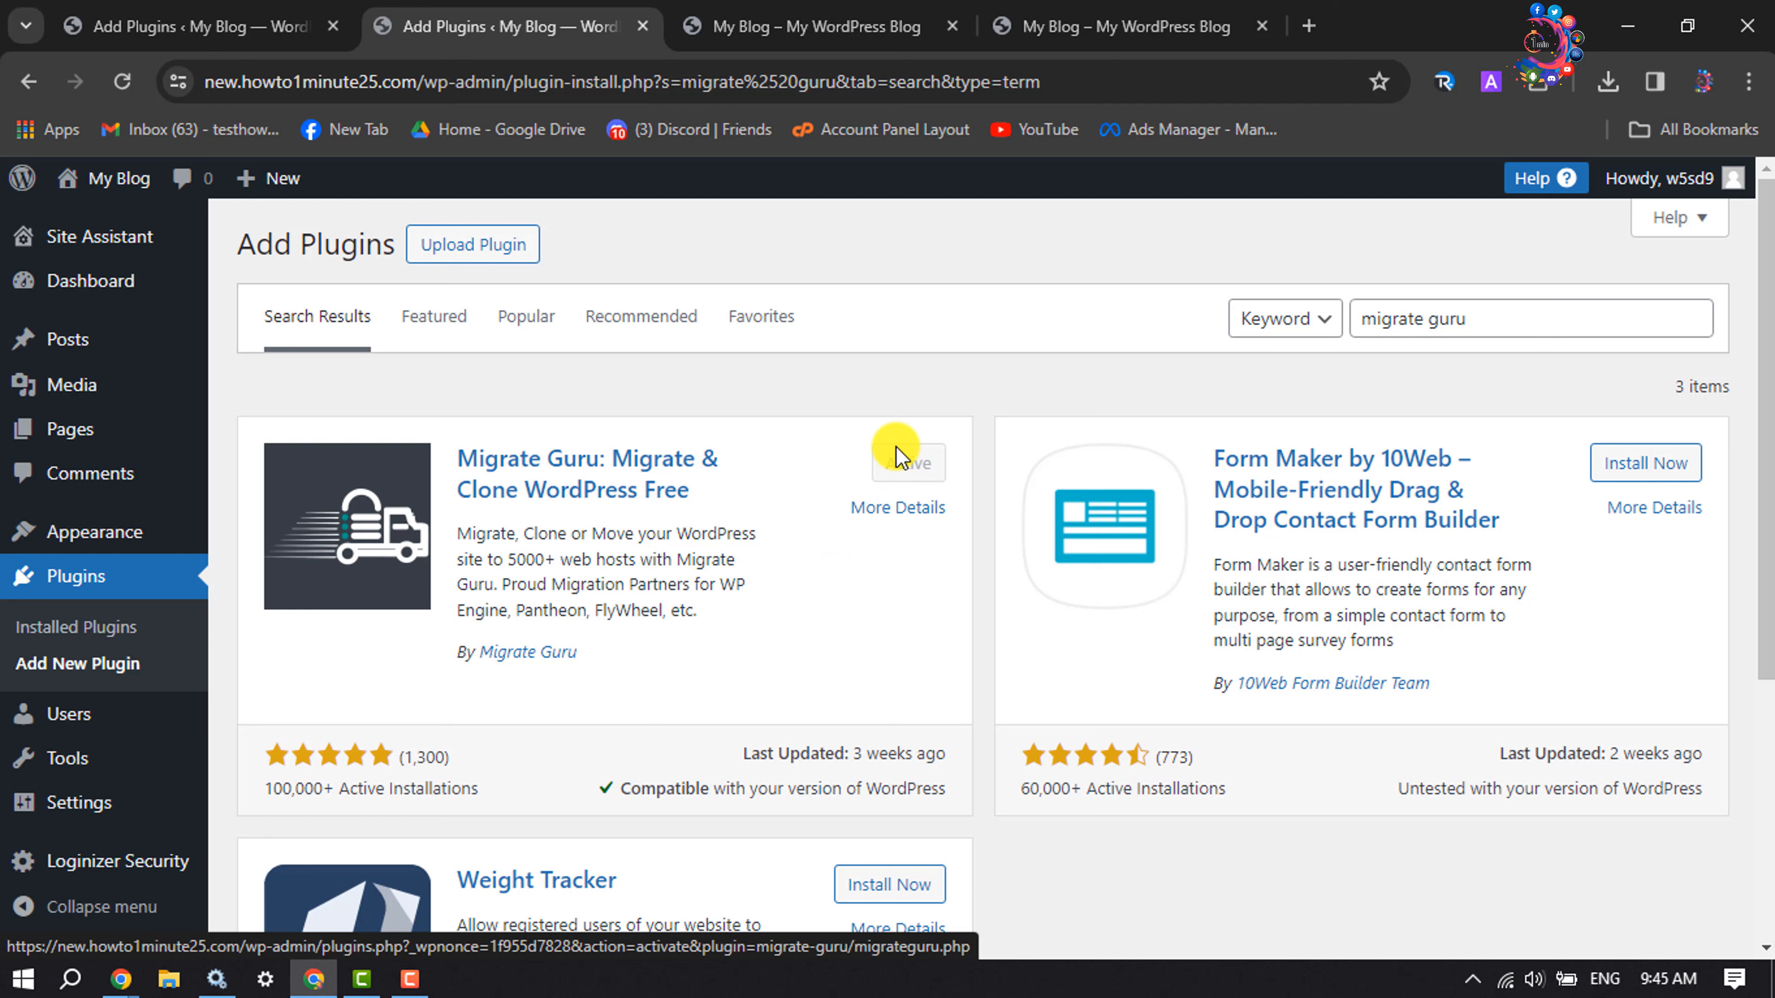
Step: In the source site's Migrate Guru, enter the account e-mail address, accept BlogVault's terms and start the migration
{"action": "left_click", "coordinate": [276, 17]}
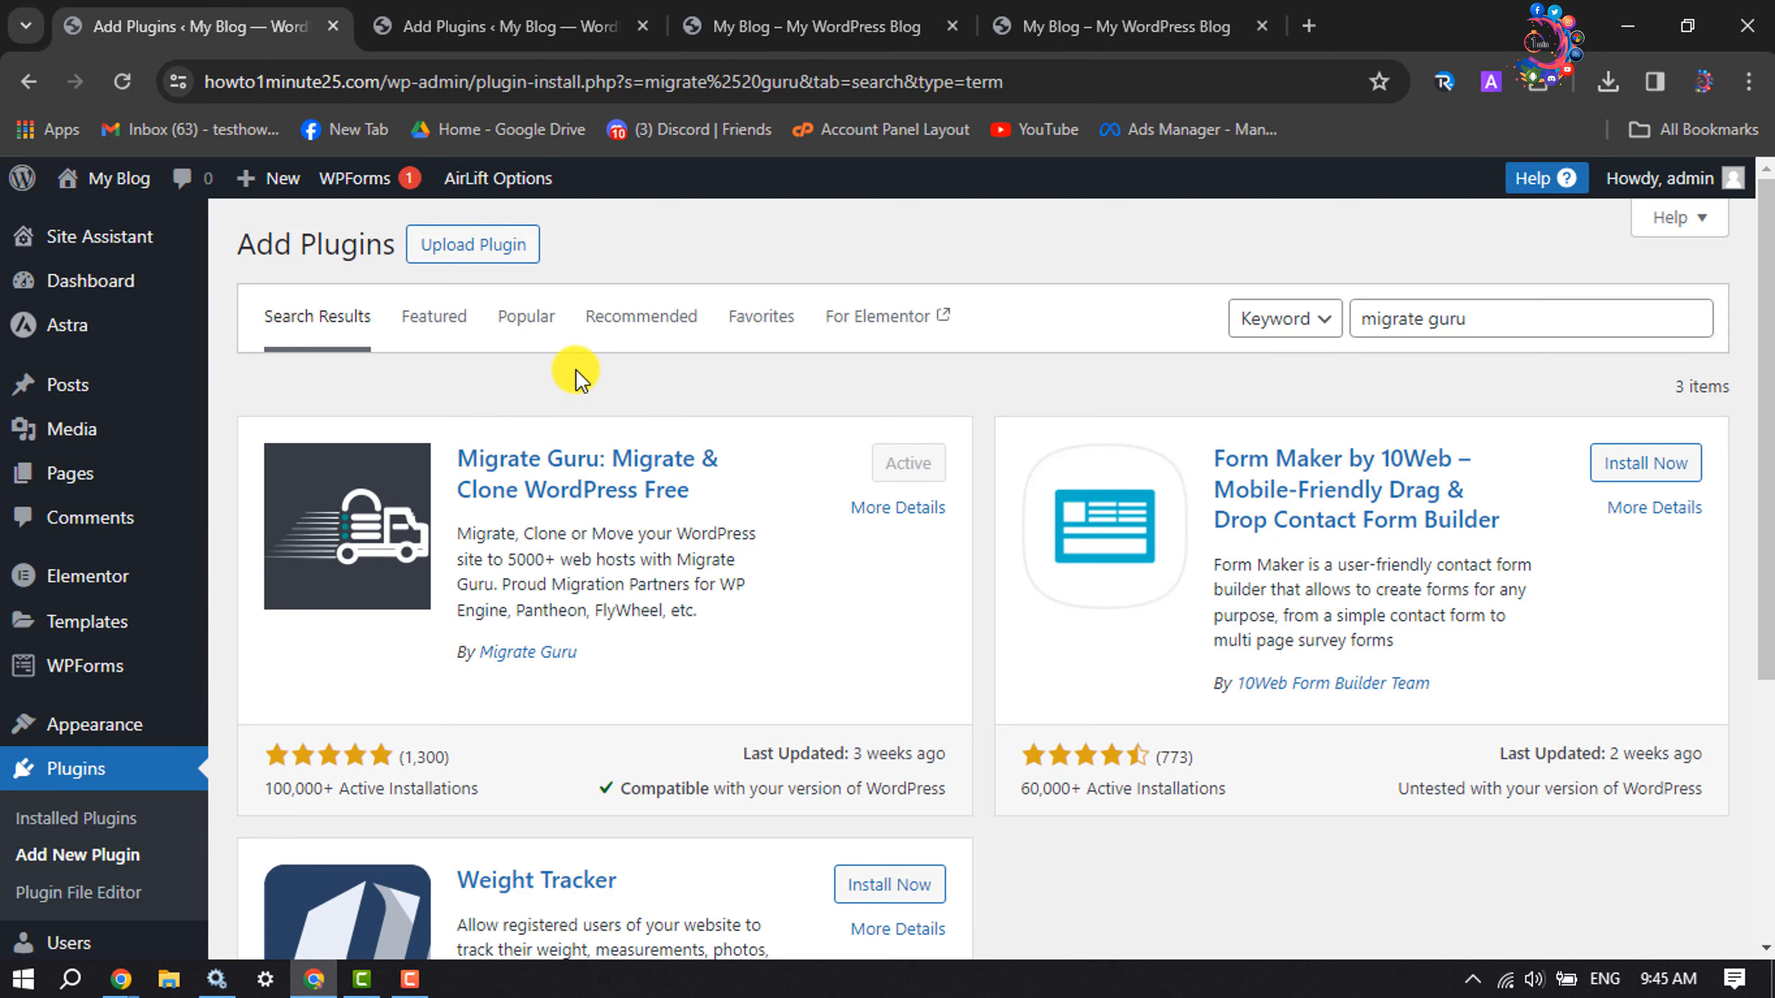
{"action": "scroll", "coordinate": [56, 391], "scroll_direction": "down", "scroll_amount": 5}
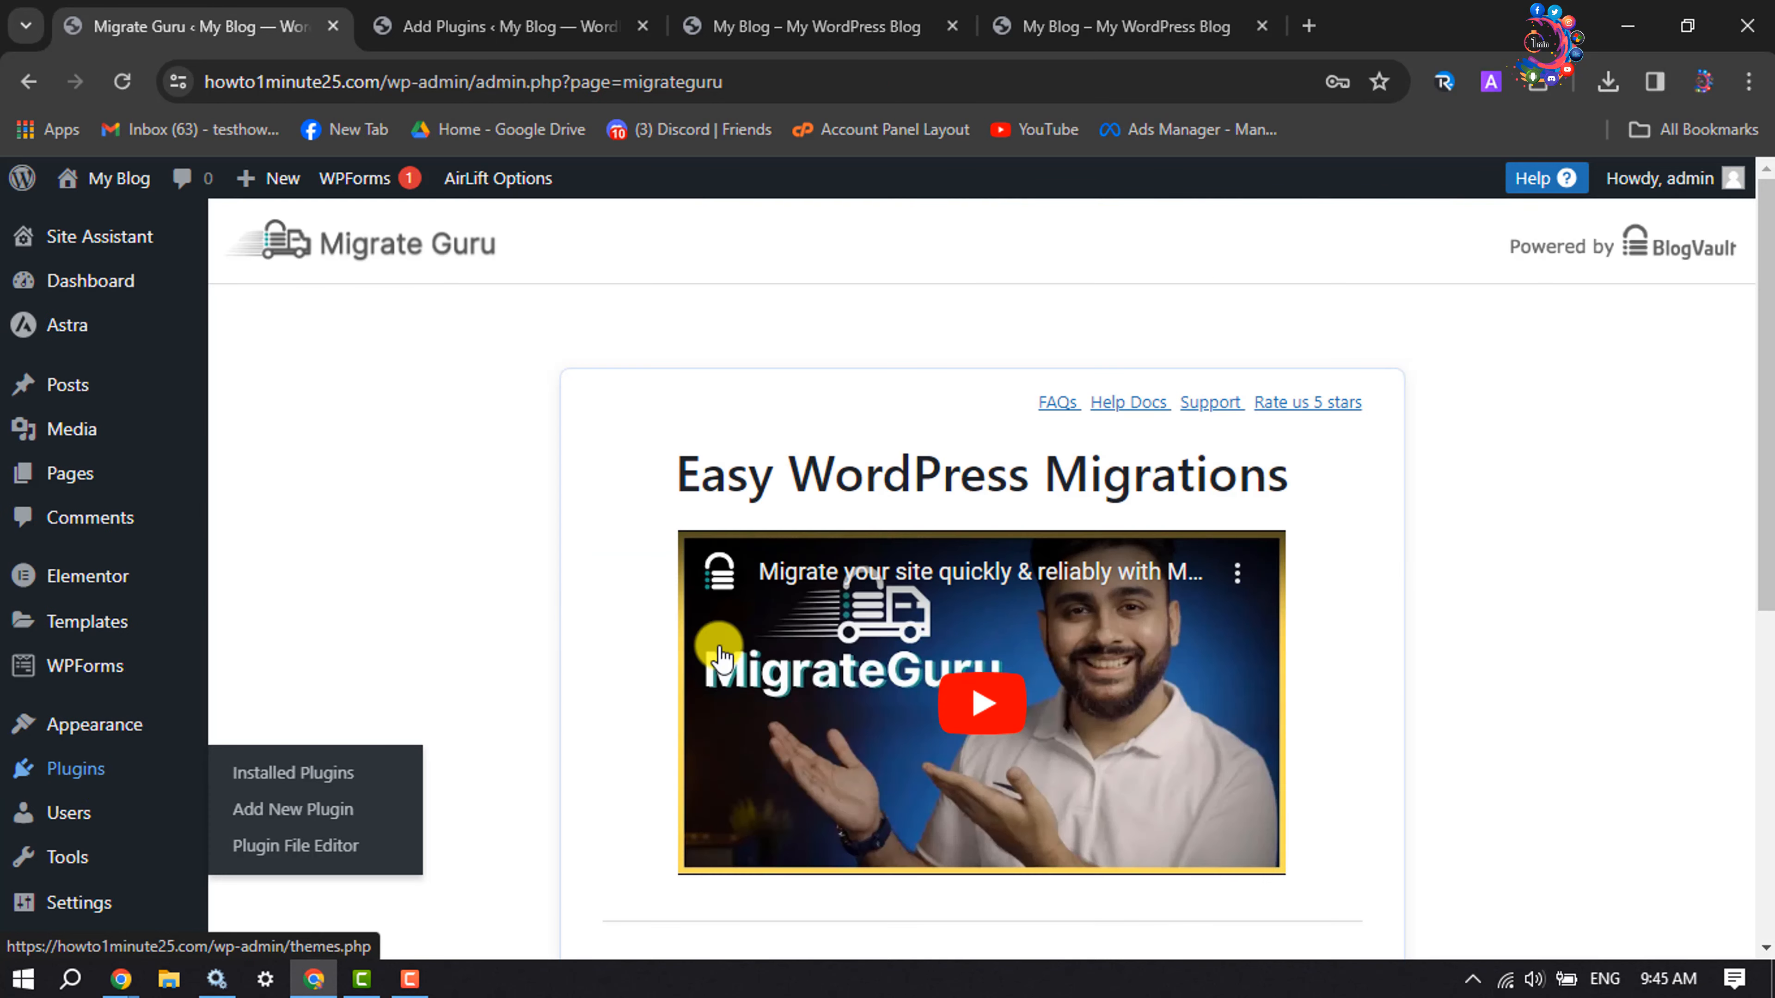
{"action": "scroll", "coordinate": [1452, 565], "scroll_direction": "down", "scroll_amount": 5}
{"action": "scroll", "coordinate": [1452, 564], "scroll_direction": "down", "scroll_amount": 3}
{"action": "left_click", "coordinate": [911, 427]}
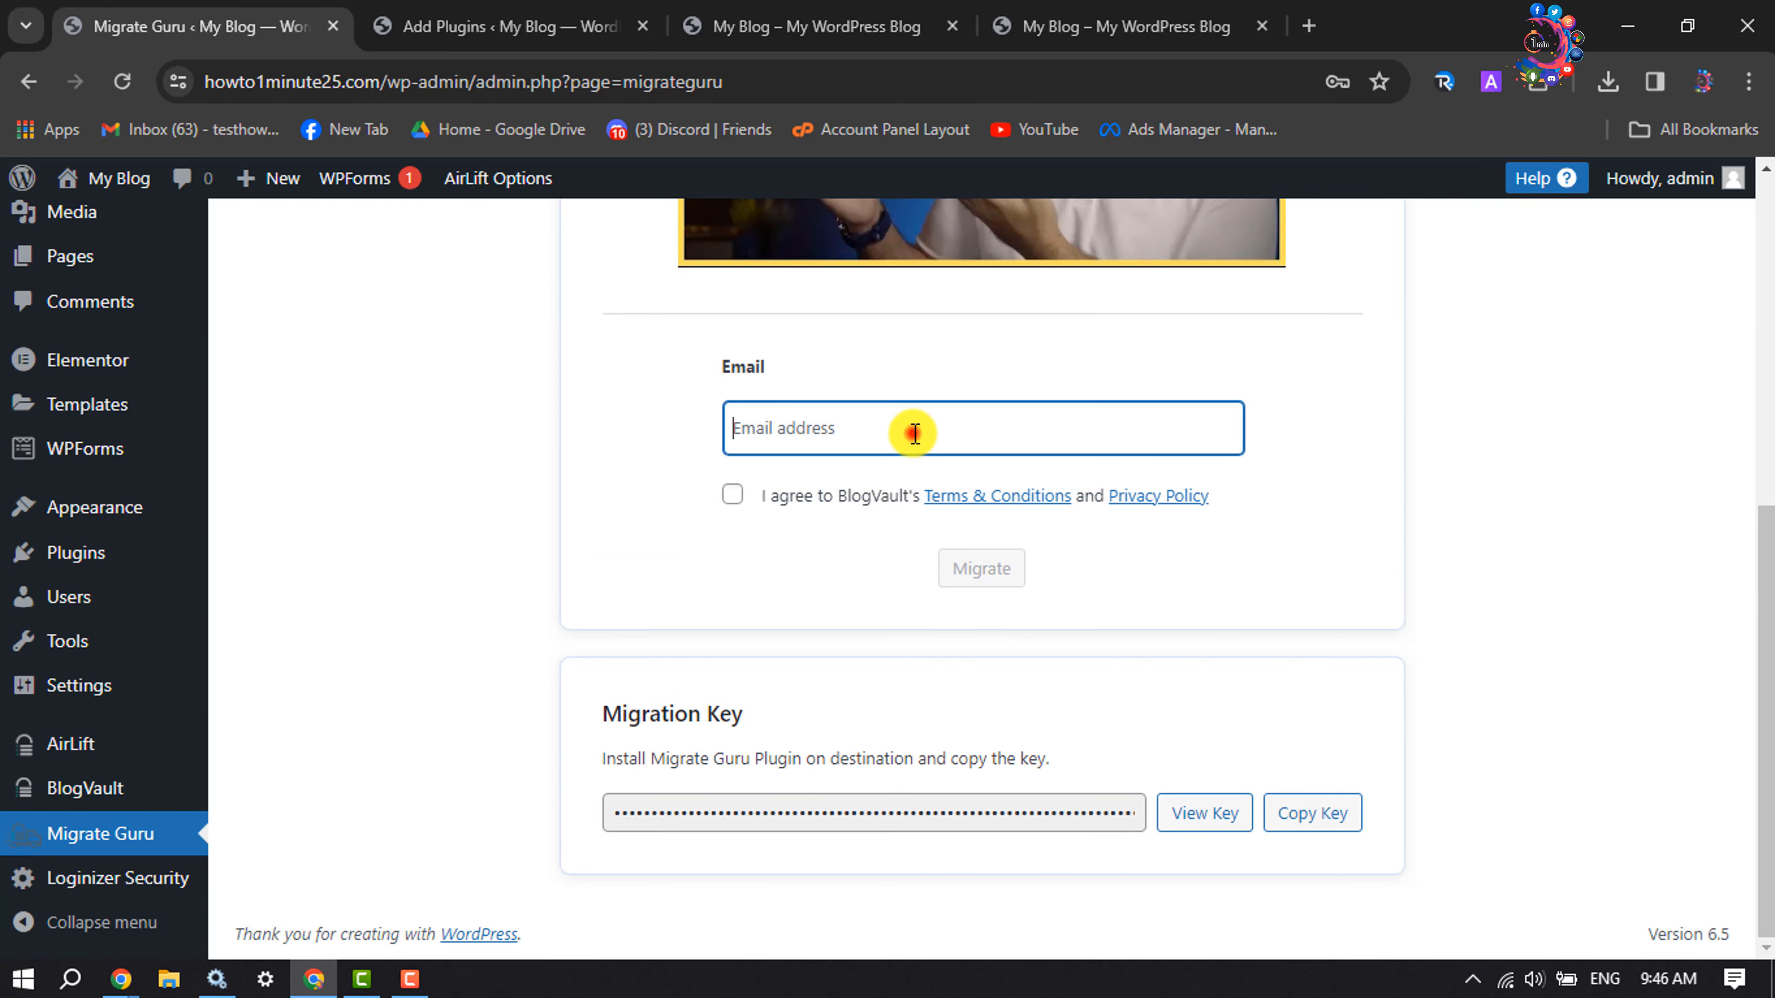
{"action": "left_click", "coordinate": [922, 495]}
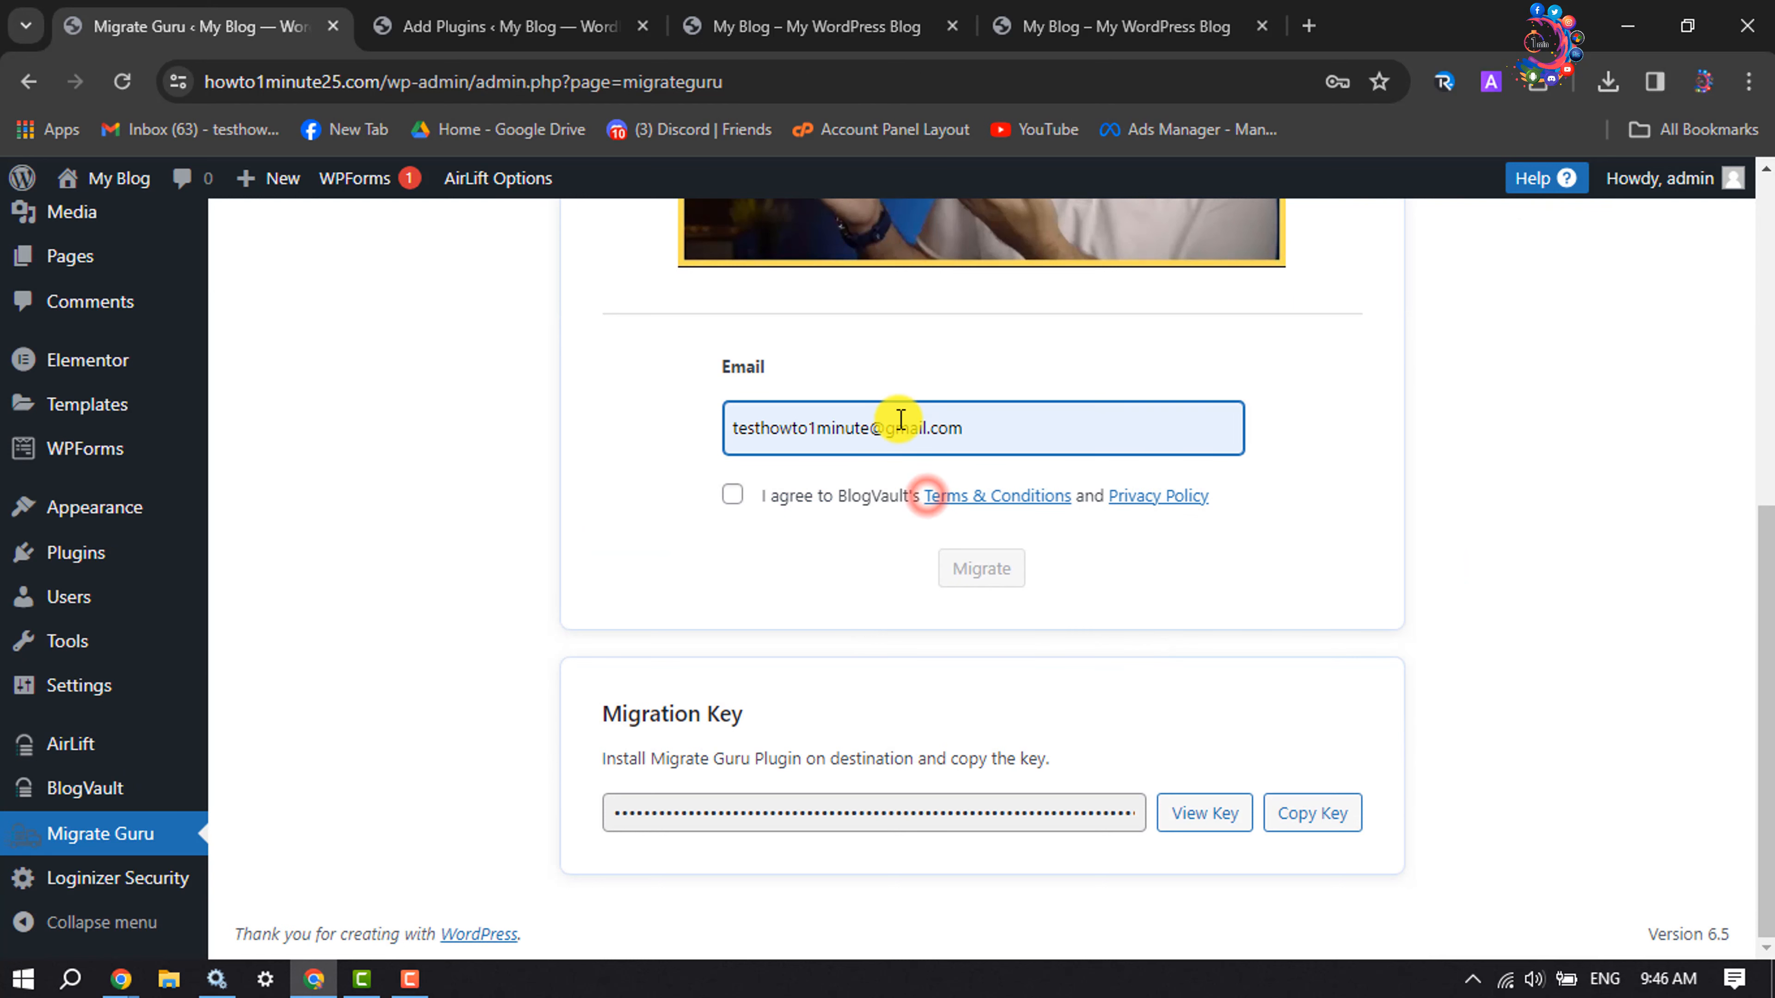
{"action": "left_click", "coordinate": [733, 498]}
{"action": "left_click", "coordinate": [979, 570]}
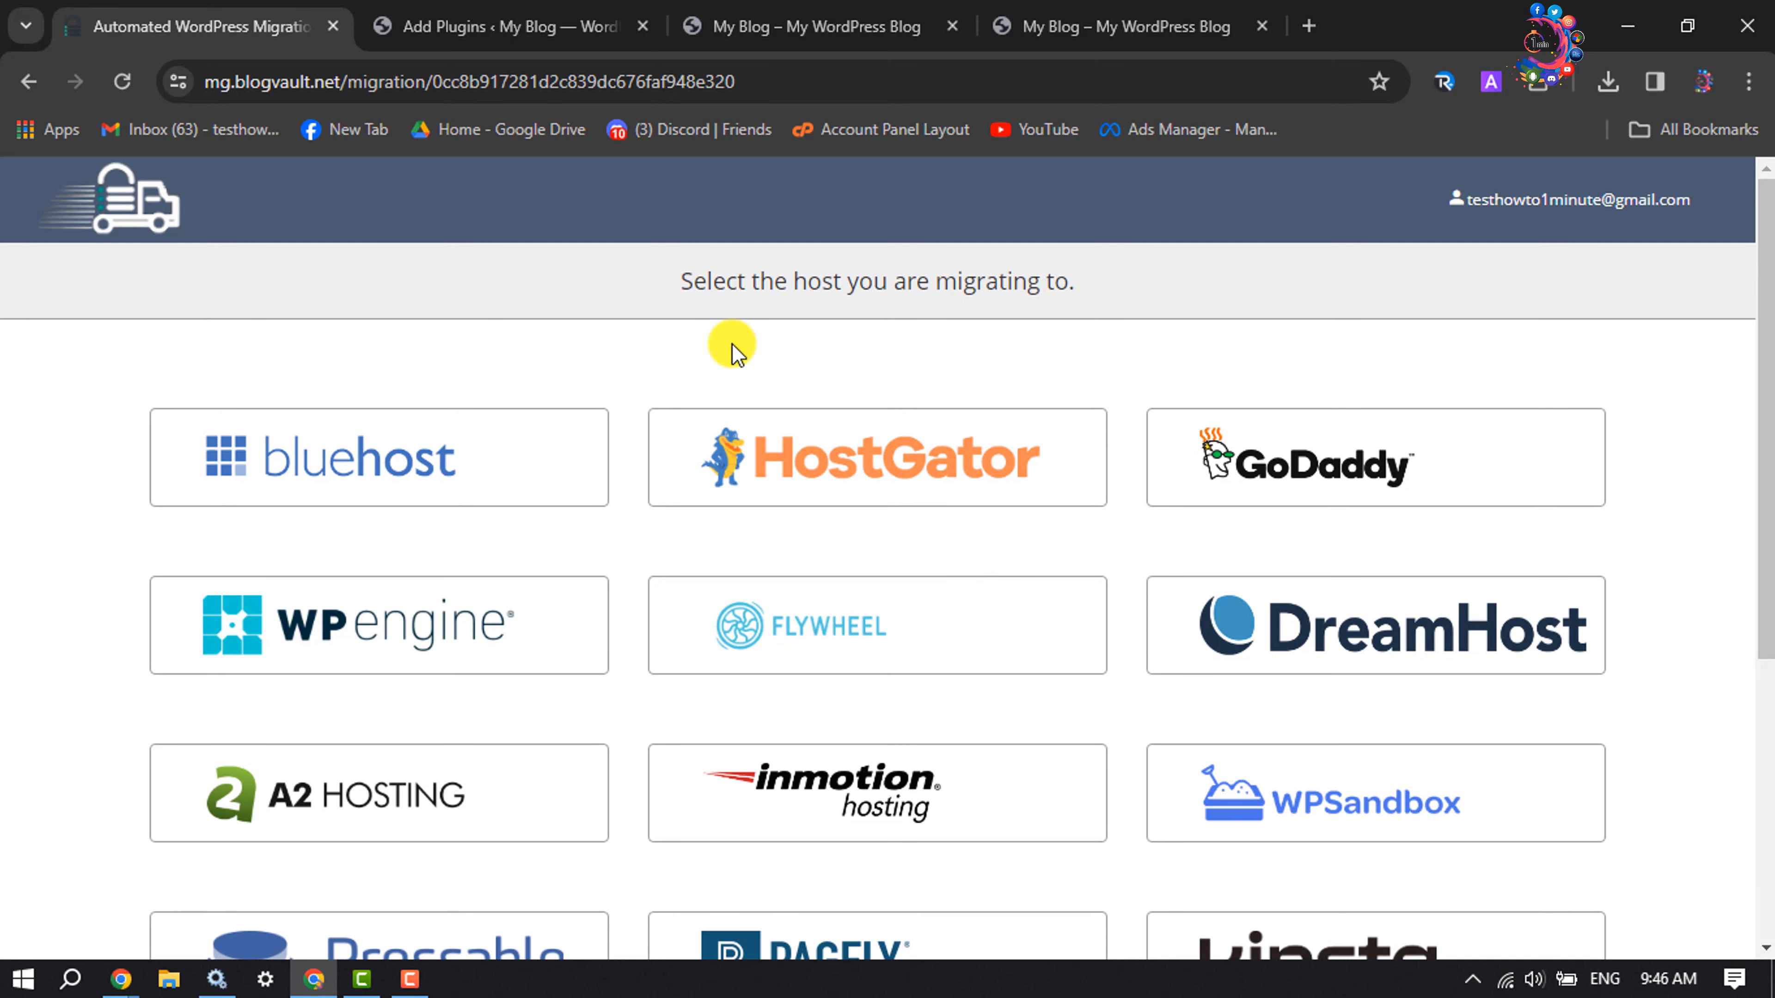
Step: Choose Other Hosts as the host the site is migrating to
{"action": "scroll", "coordinate": [732, 344], "scroll_direction": "down", "scroll_amount": 2}
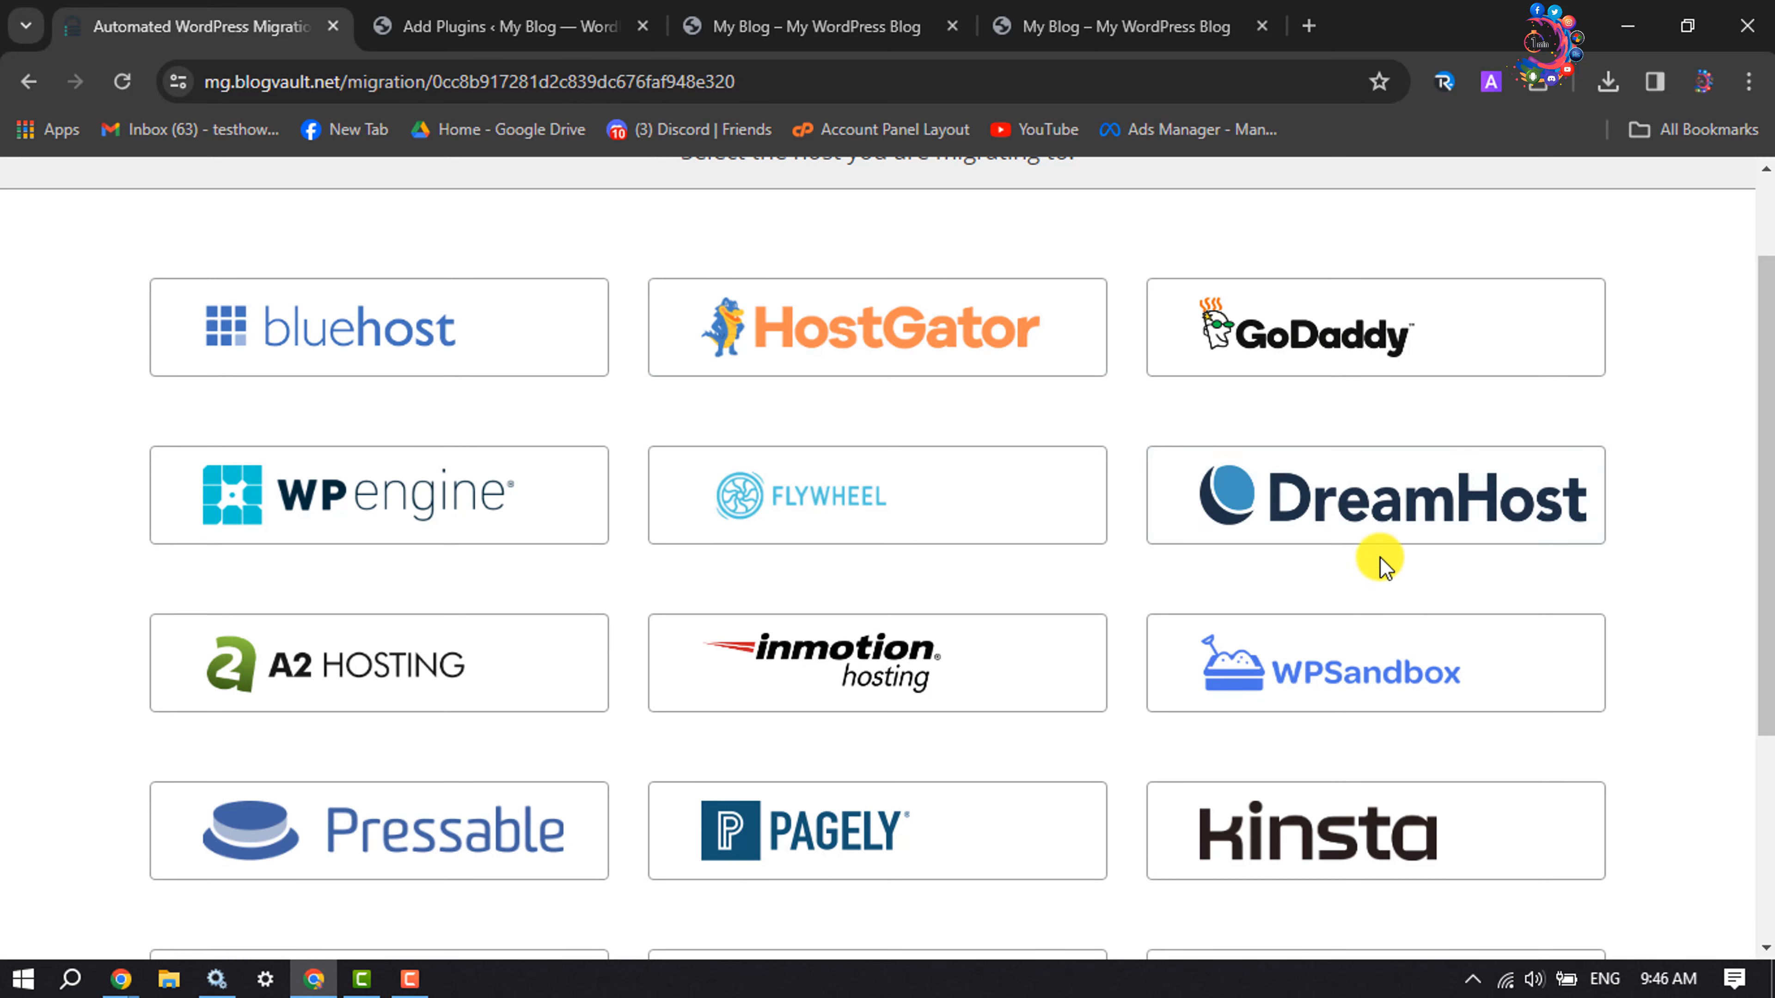
{"action": "scroll", "coordinate": [1386, 583], "scroll_direction": "down", "scroll_amount": 5}
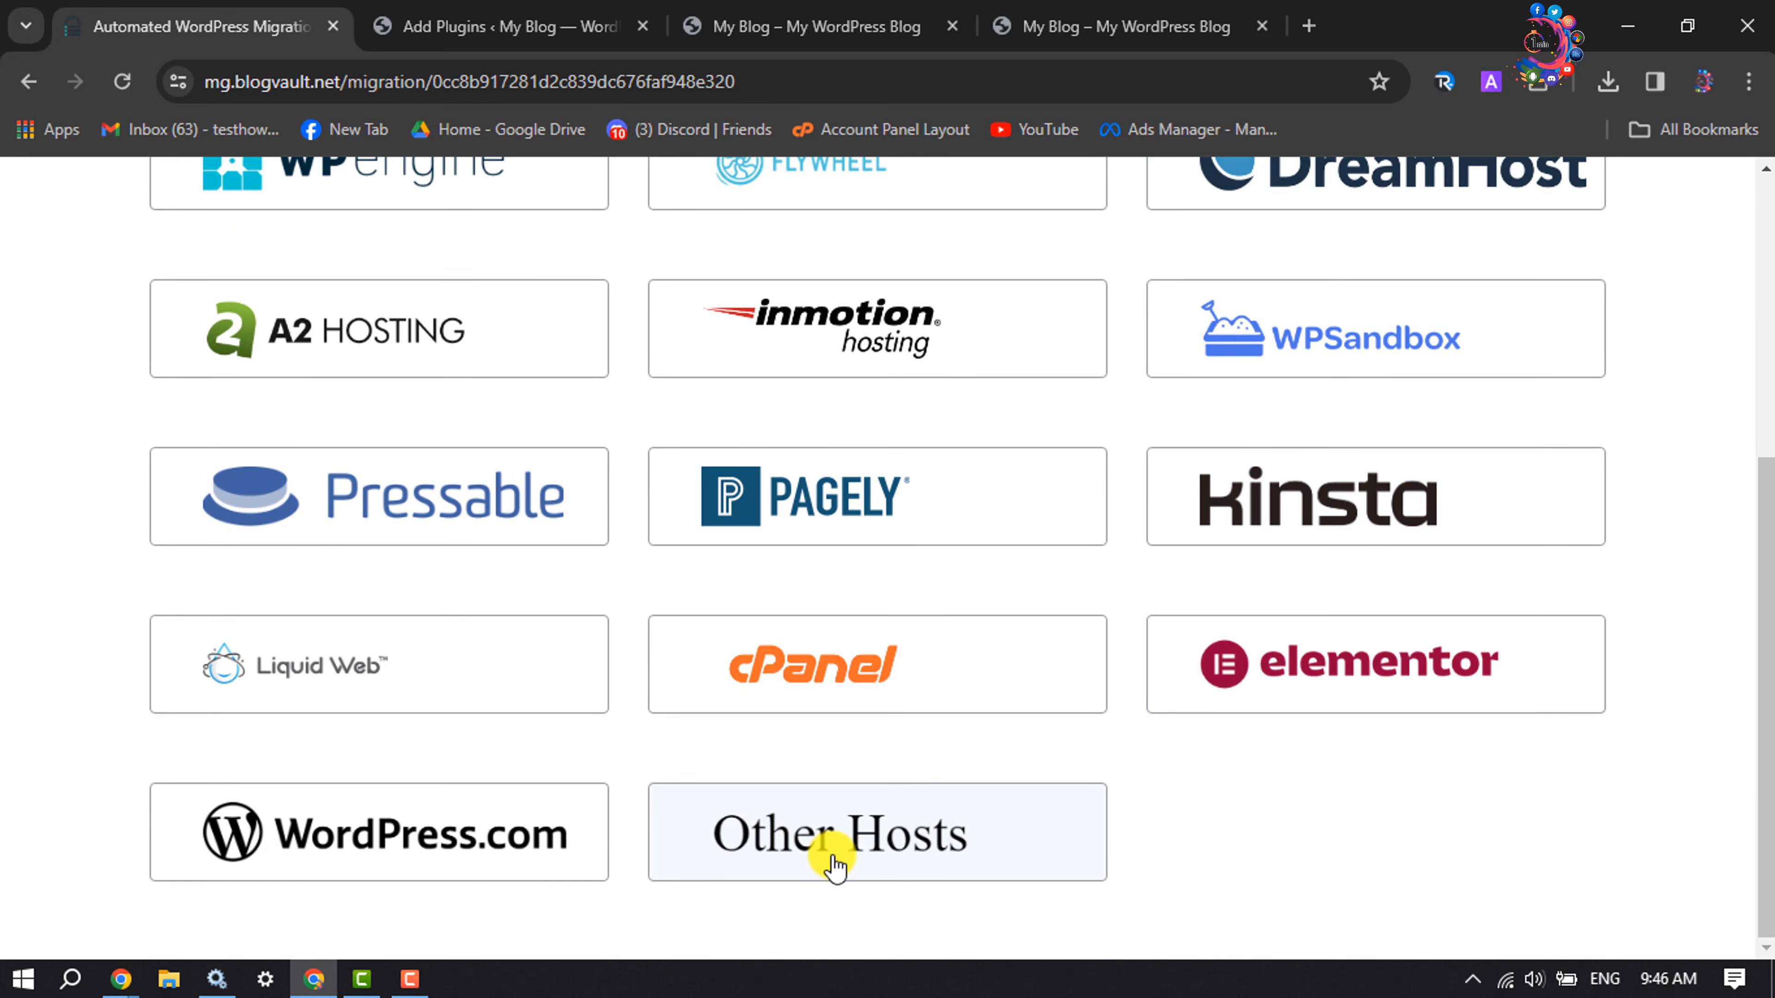
{"action": "left_click", "coordinate": [848, 860]}
{"action": "scroll", "coordinate": [768, 664], "scroll_direction": "up", "scroll_amount": 2}
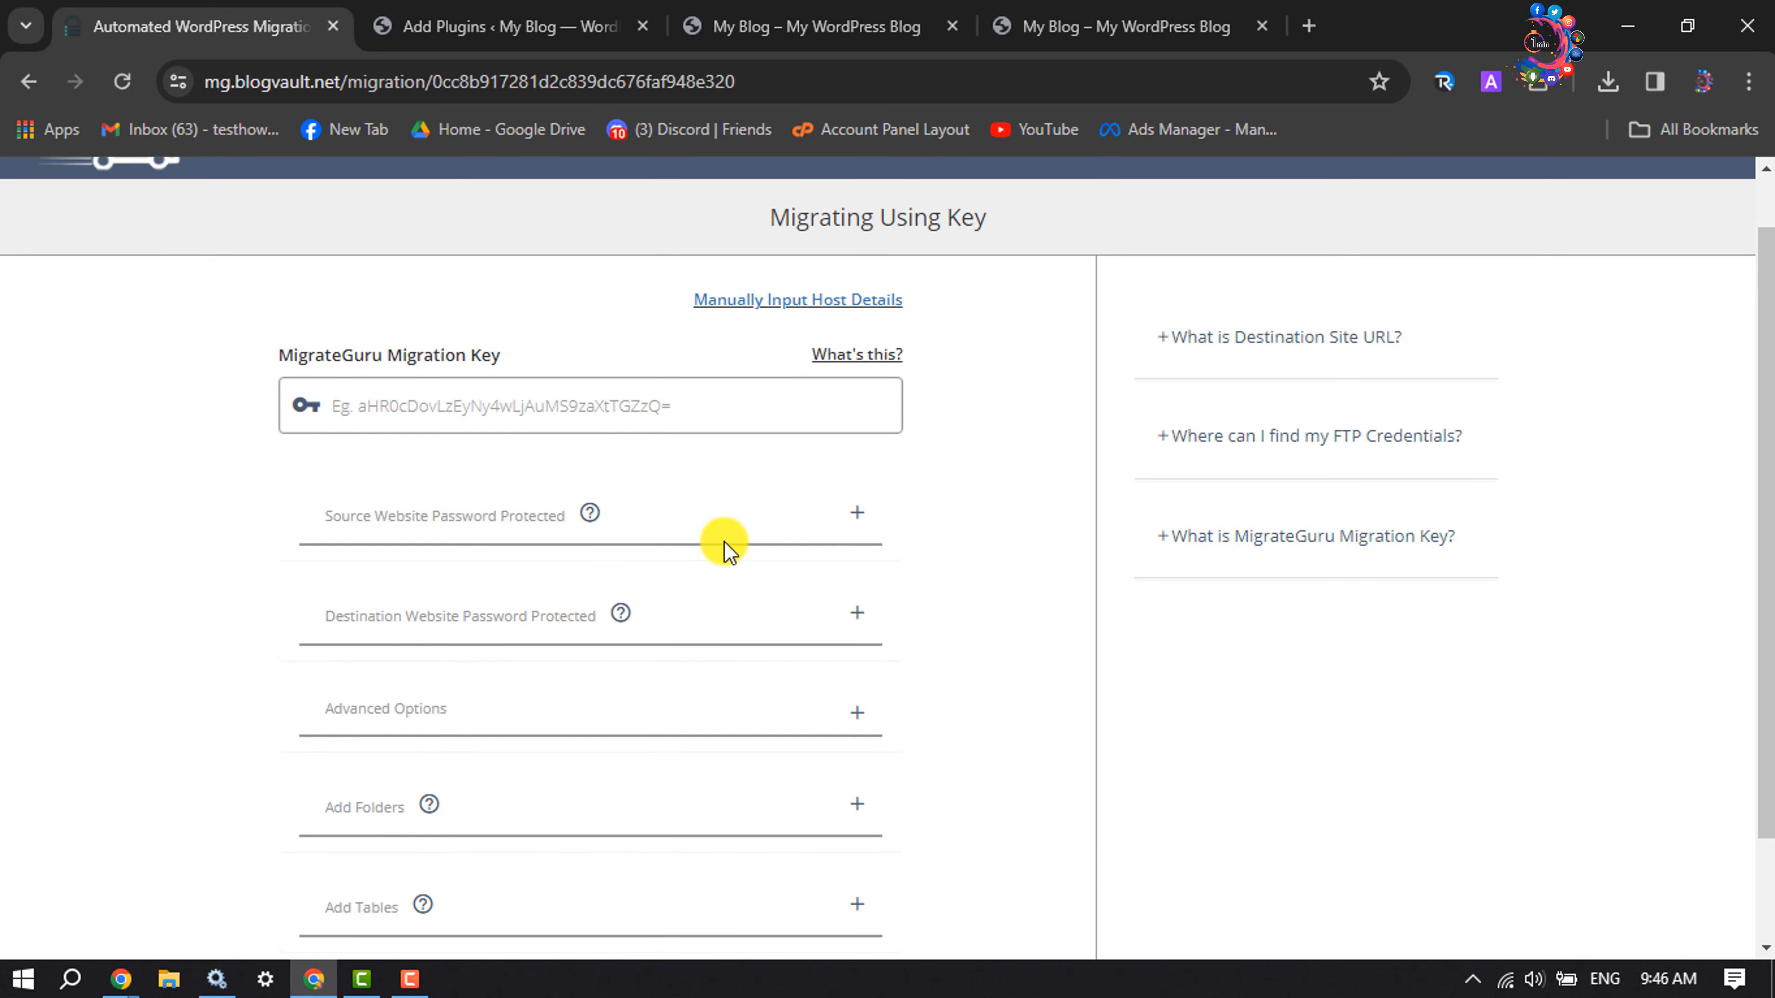
Step: Copy the migration key from Migrate Guru on new.howto1minute25.com and paste it into the MigrateGuru Migration Key field of the migration form
{"action": "left_click", "coordinate": [400, 409]}
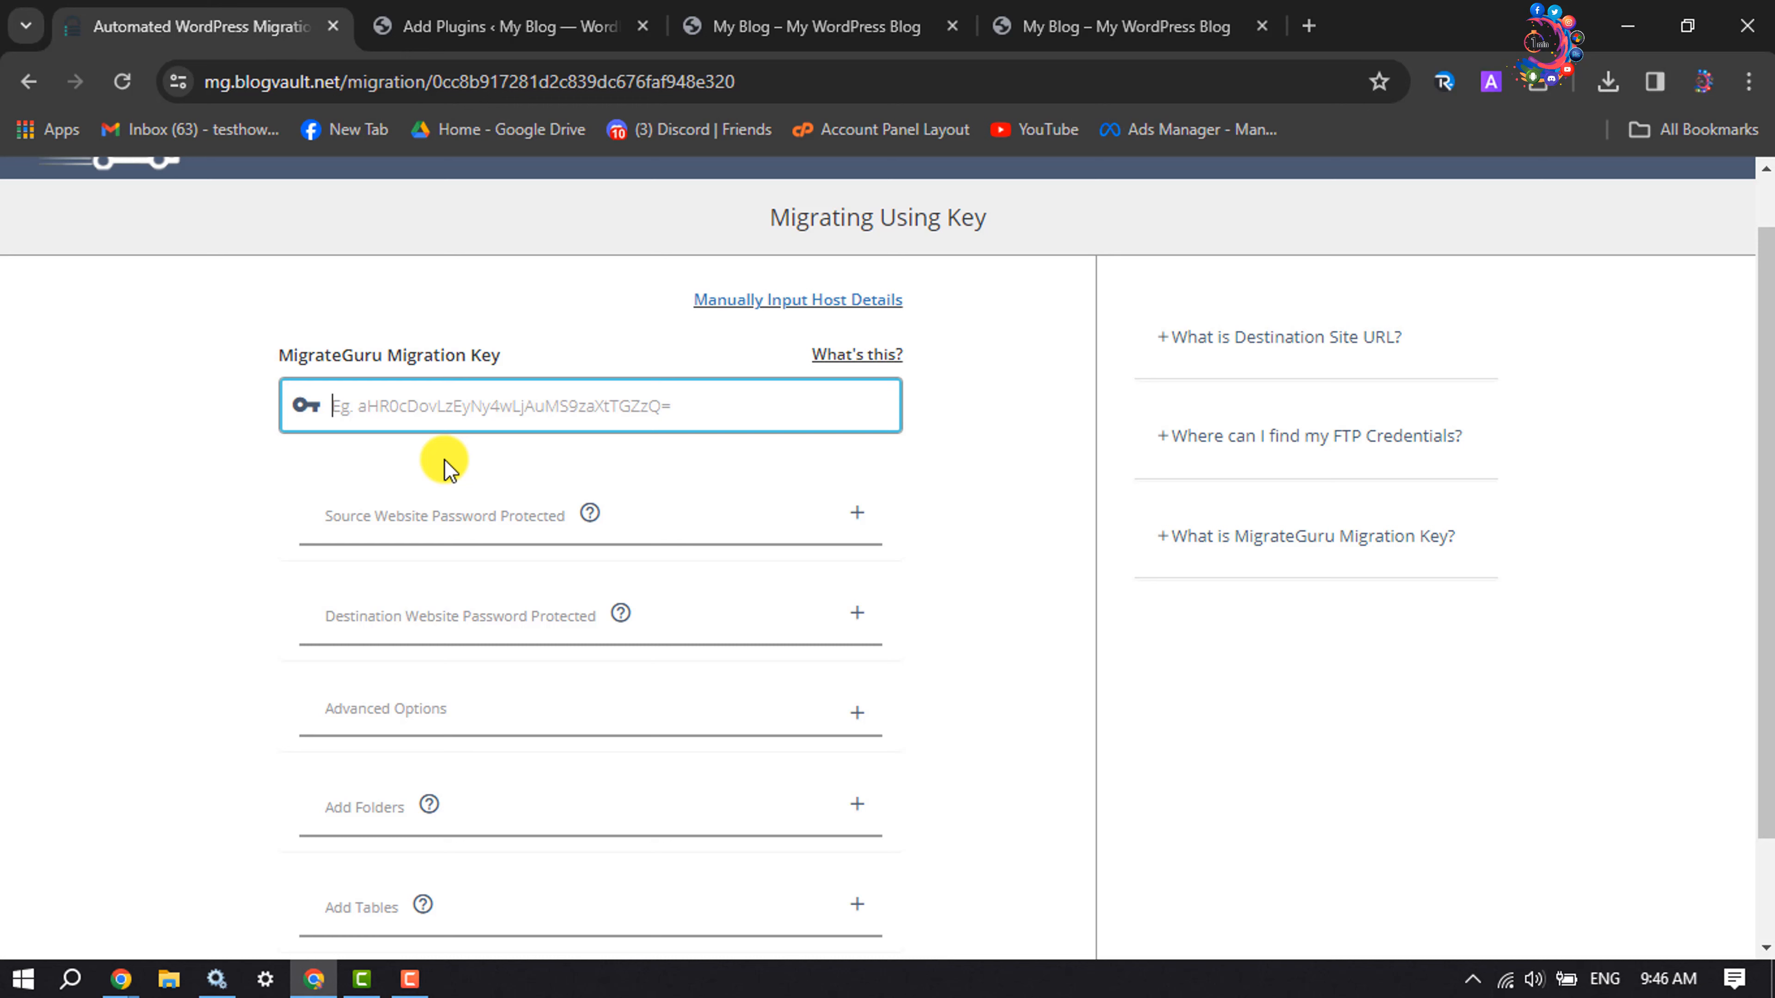
{"action": "left_click", "coordinate": [780, 16]}
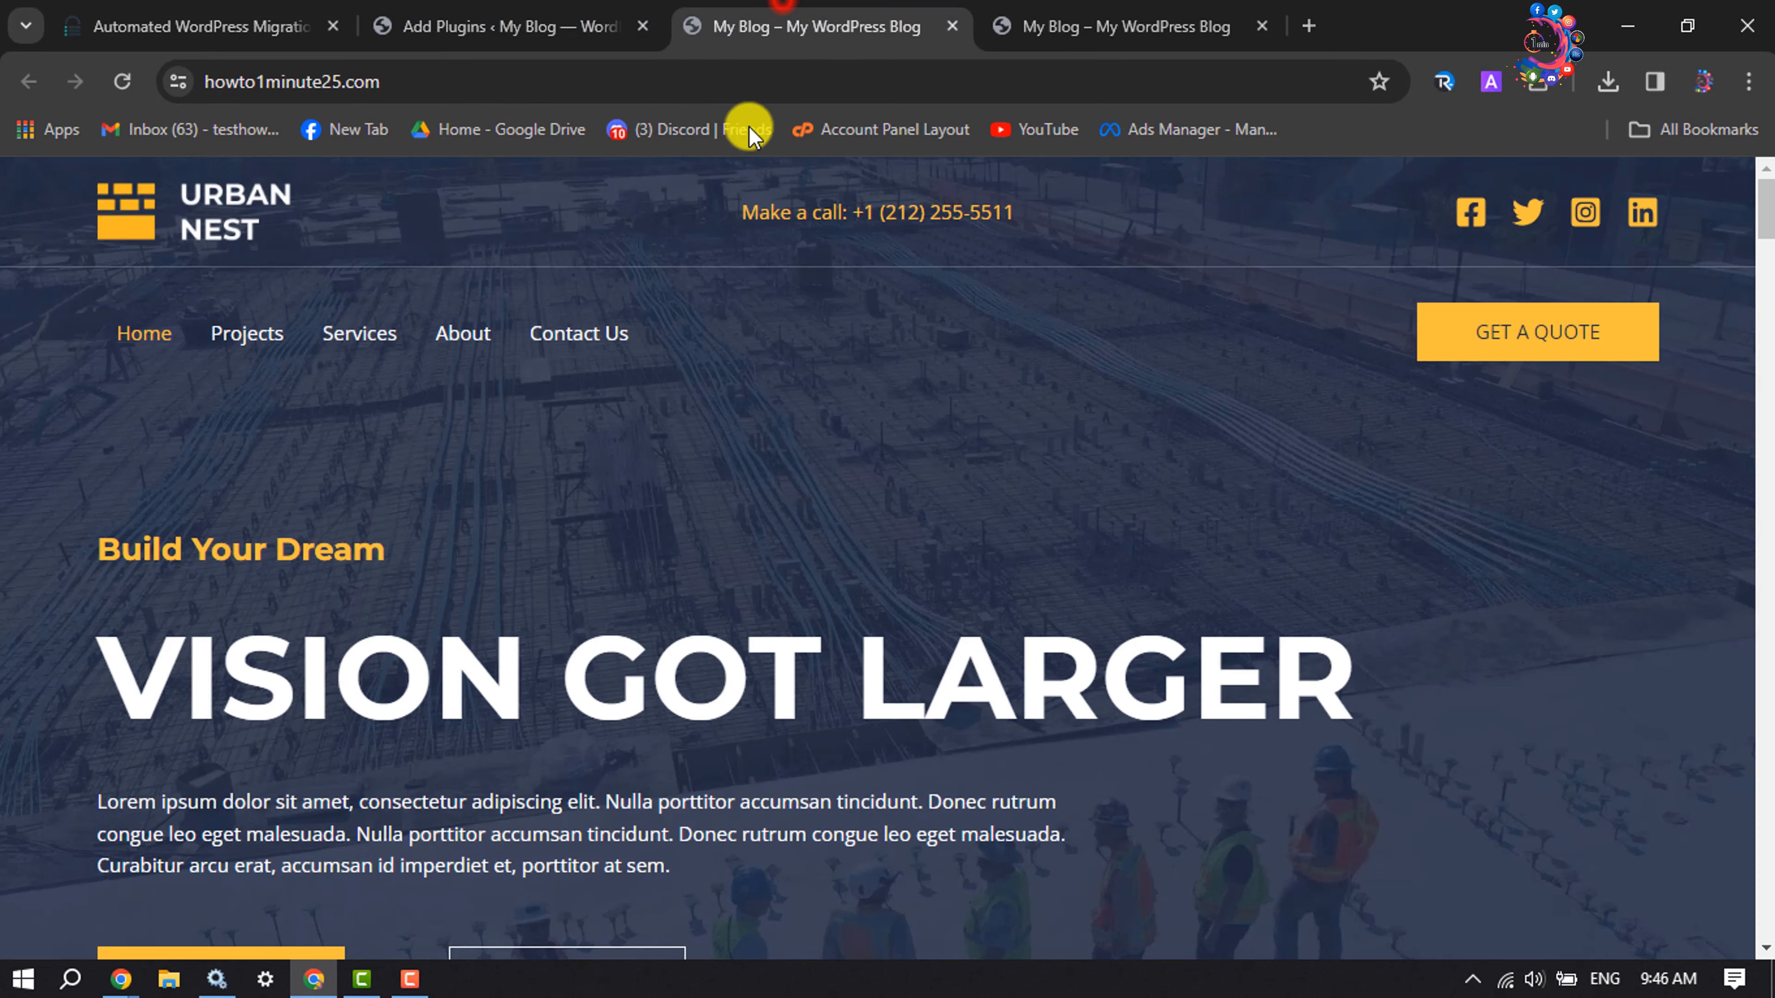
{"action": "left_click", "coordinate": [549, 21]}
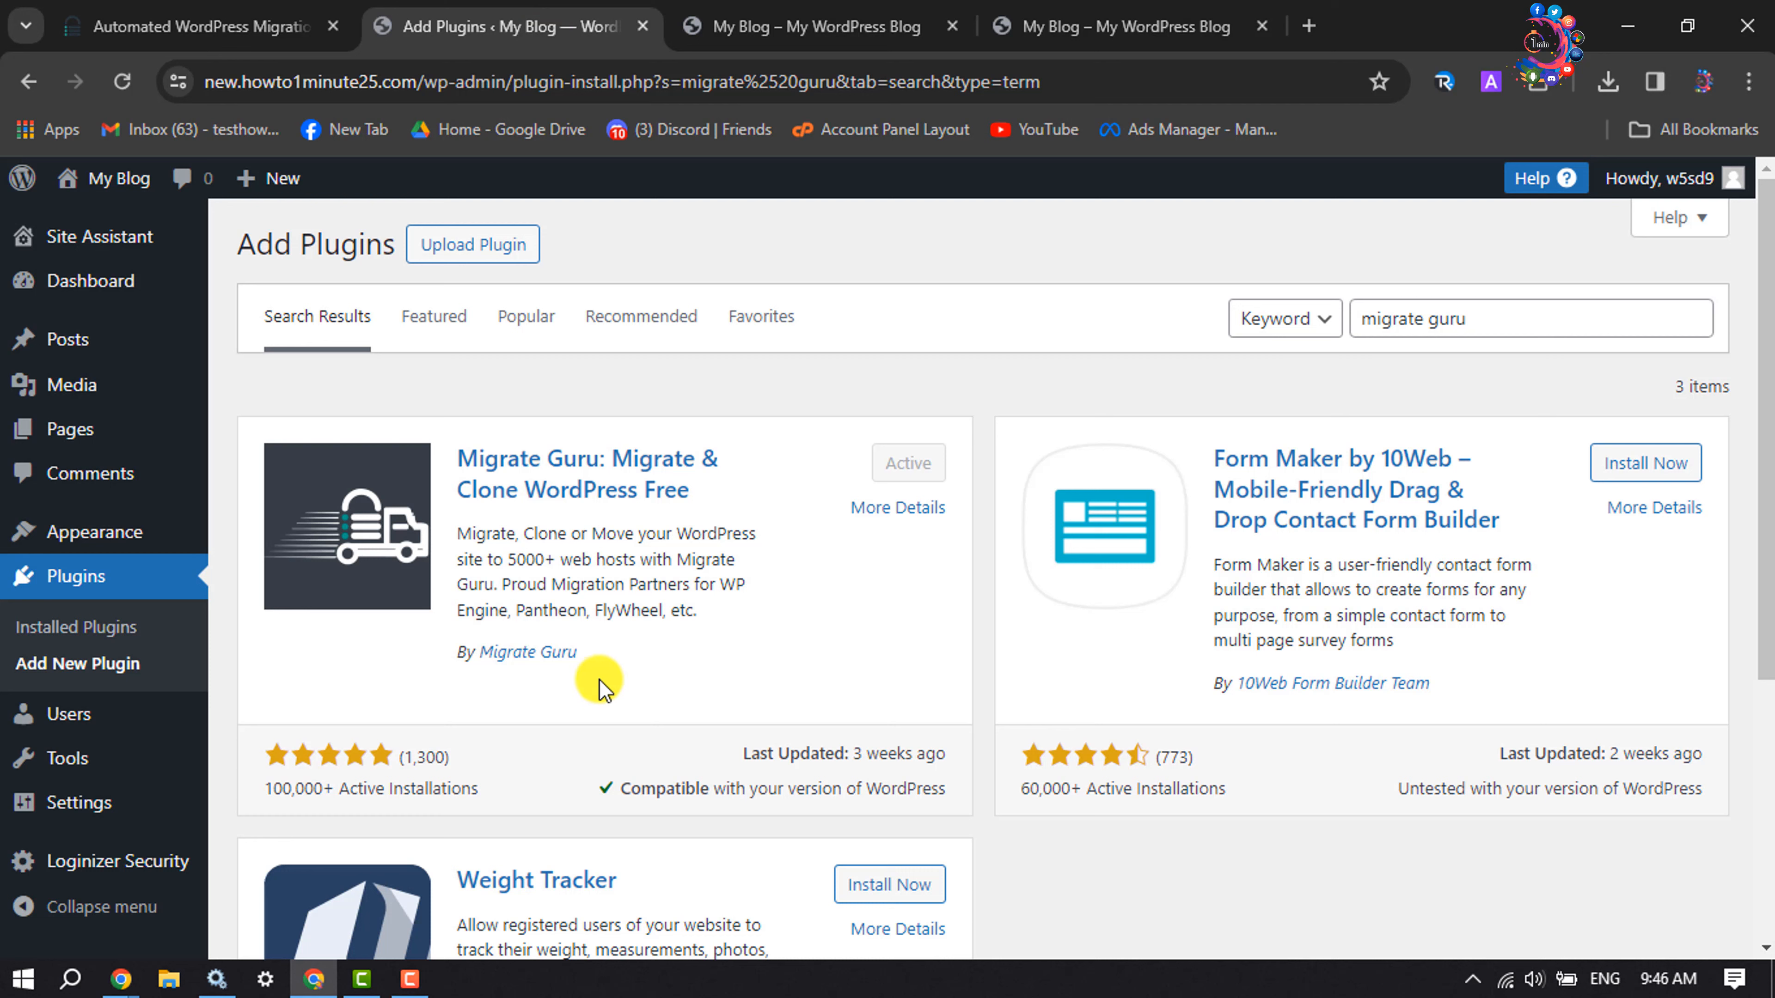
{"action": "left_click", "coordinate": [122, 81]}
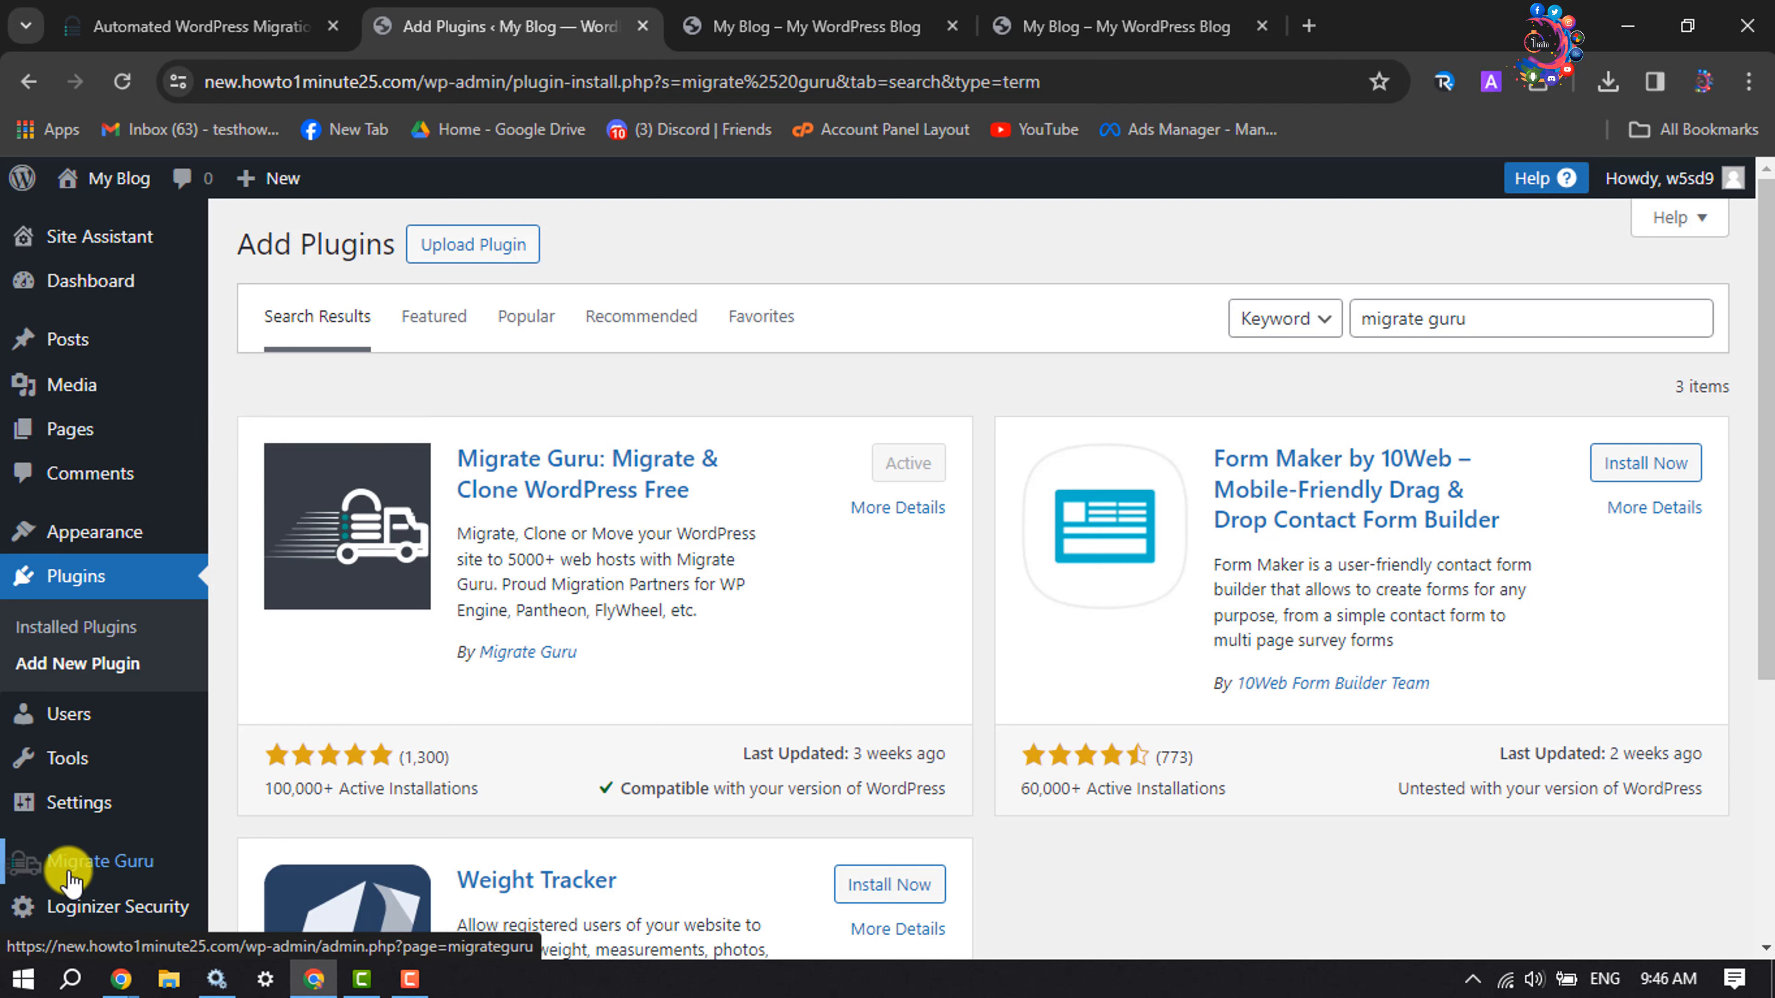
{"action": "left_click", "coordinate": [132, 866]}
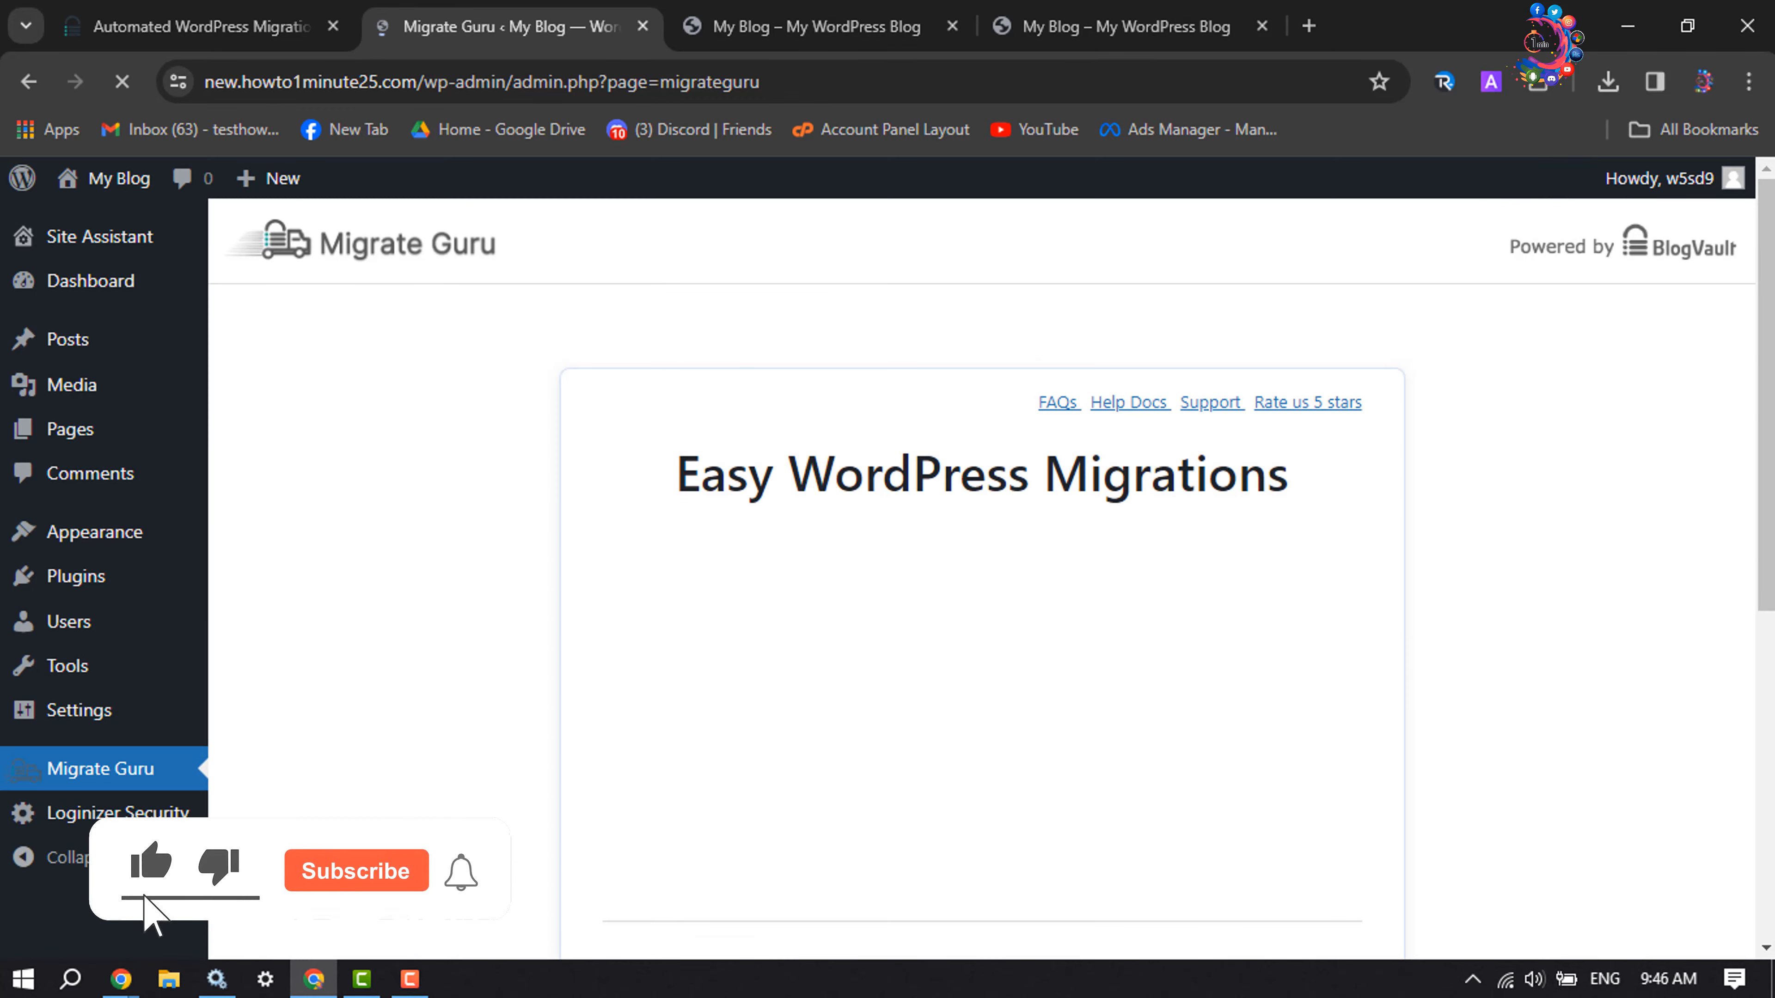
{"action": "scroll", "coordinate": [784, 626], "scroll_direction": "down", "scroll_amount": 10}
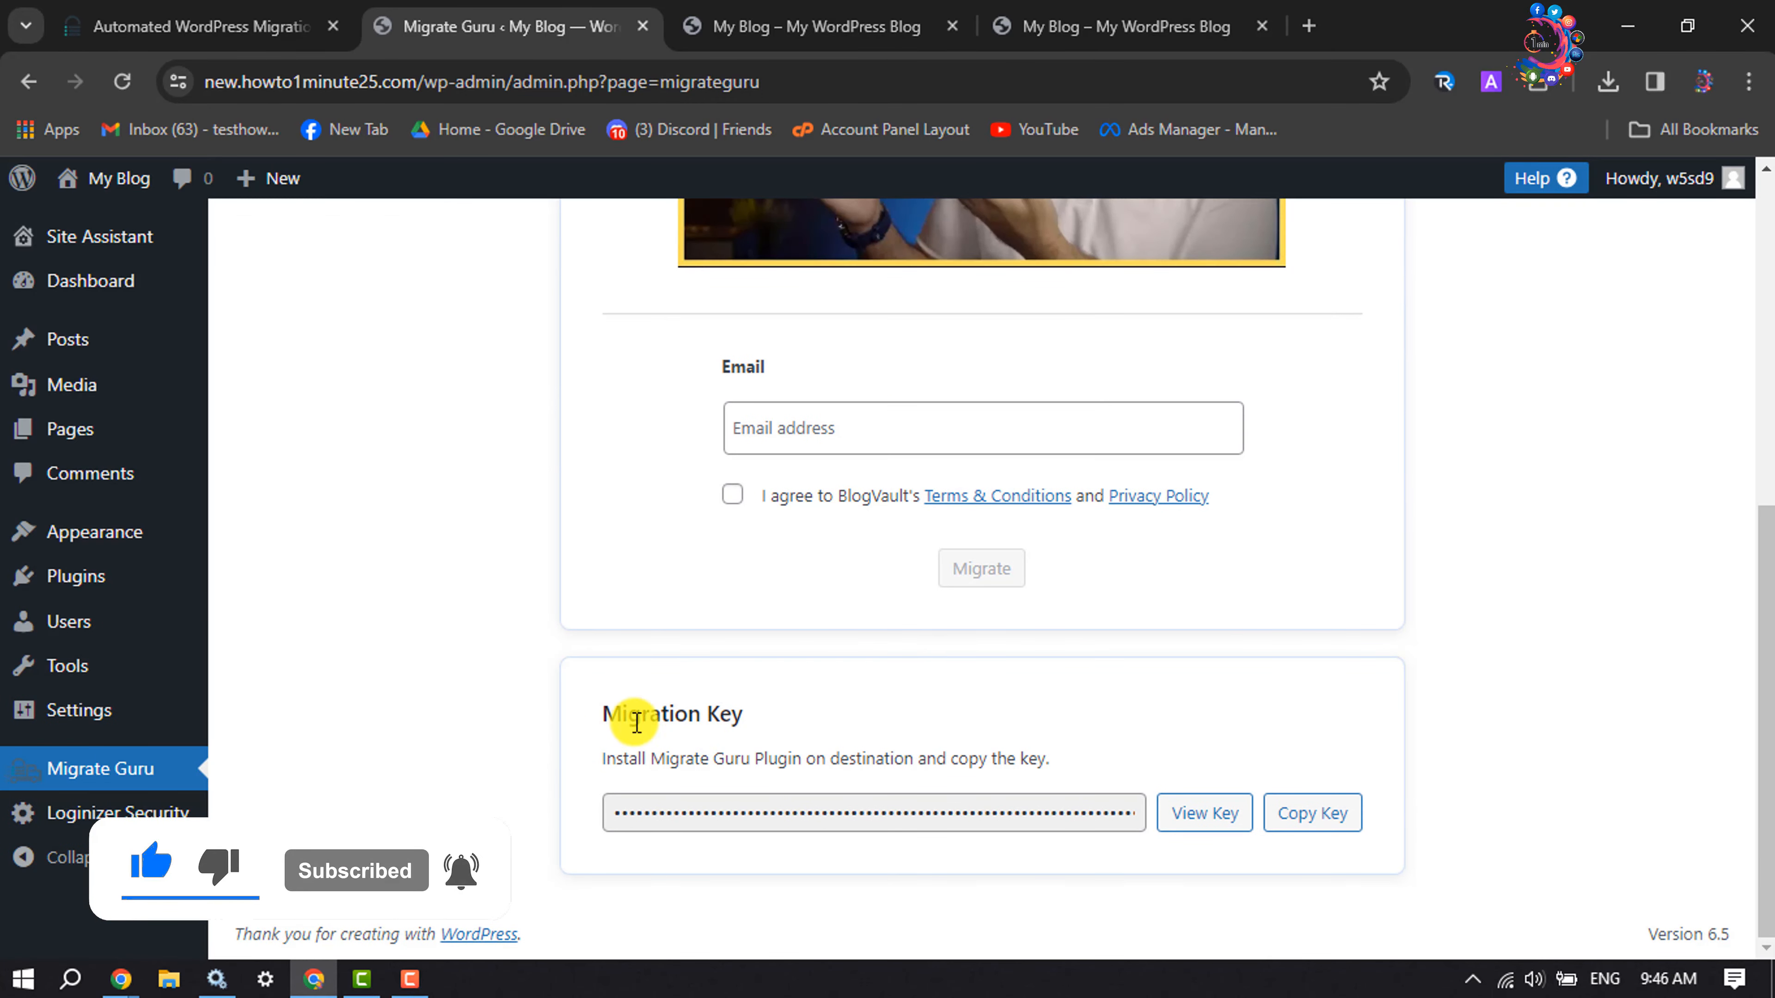
{"action": "left_click", "coordinate": [1311, 819]}
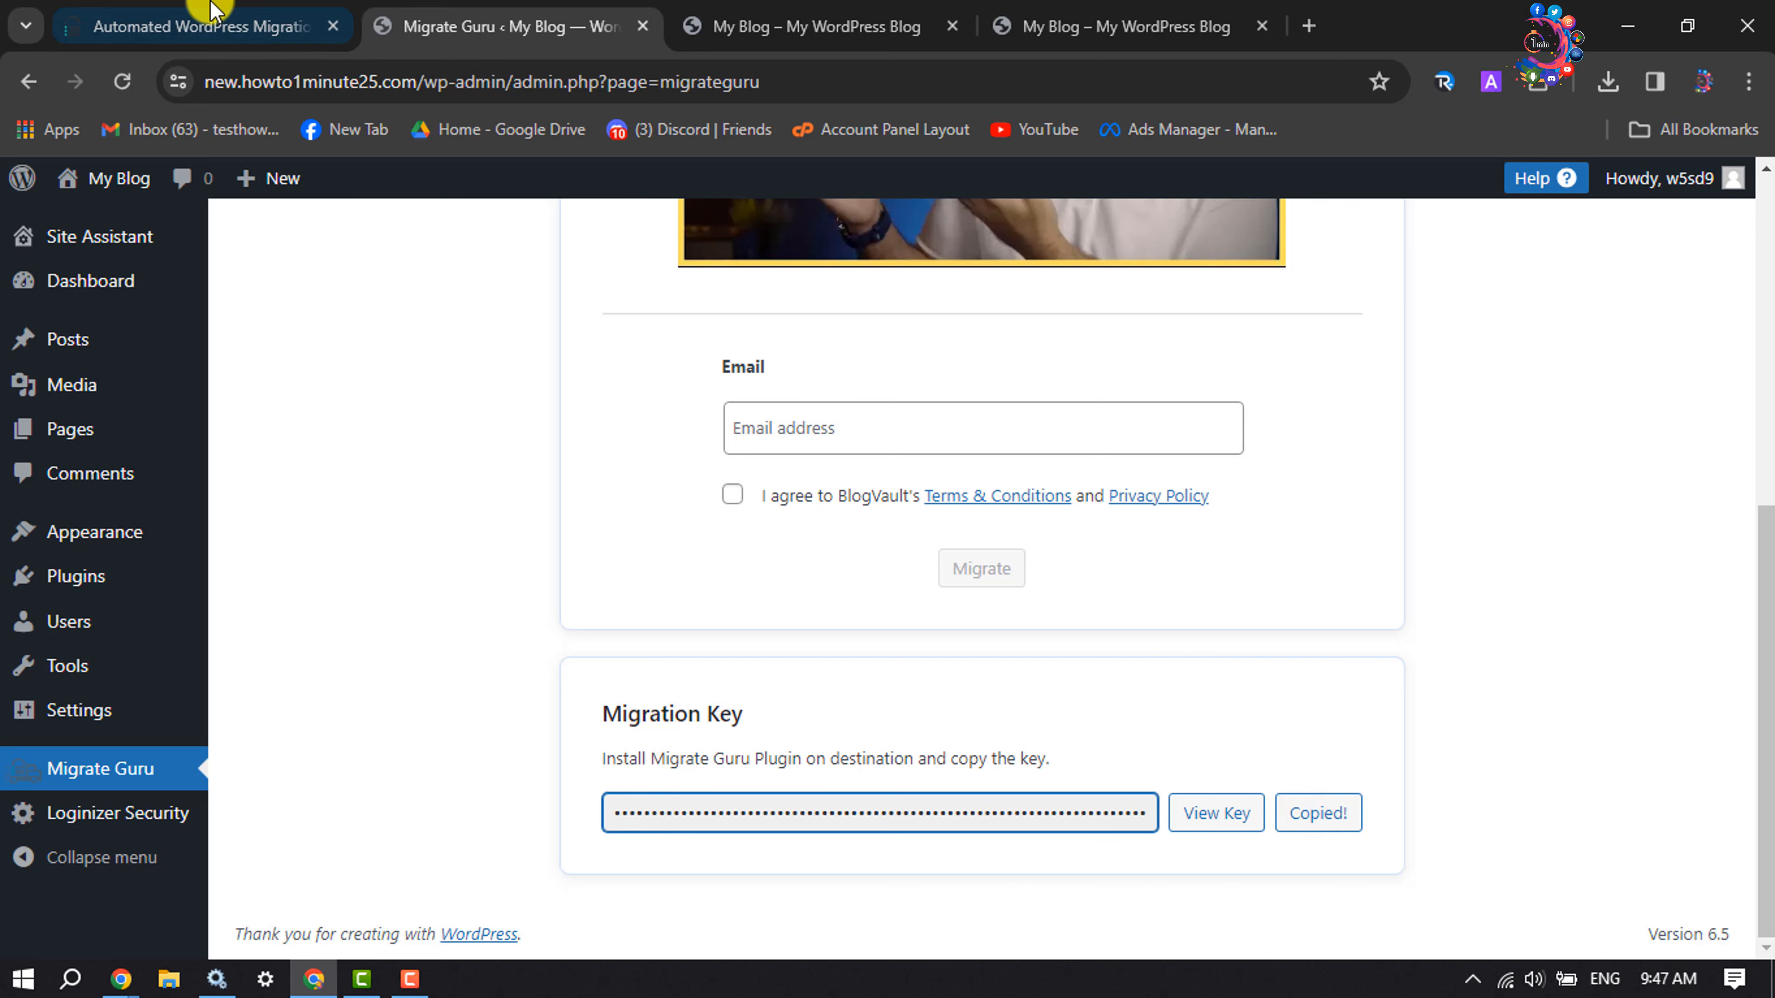
{"action": "left_click", "coordinate": [209, 21]}
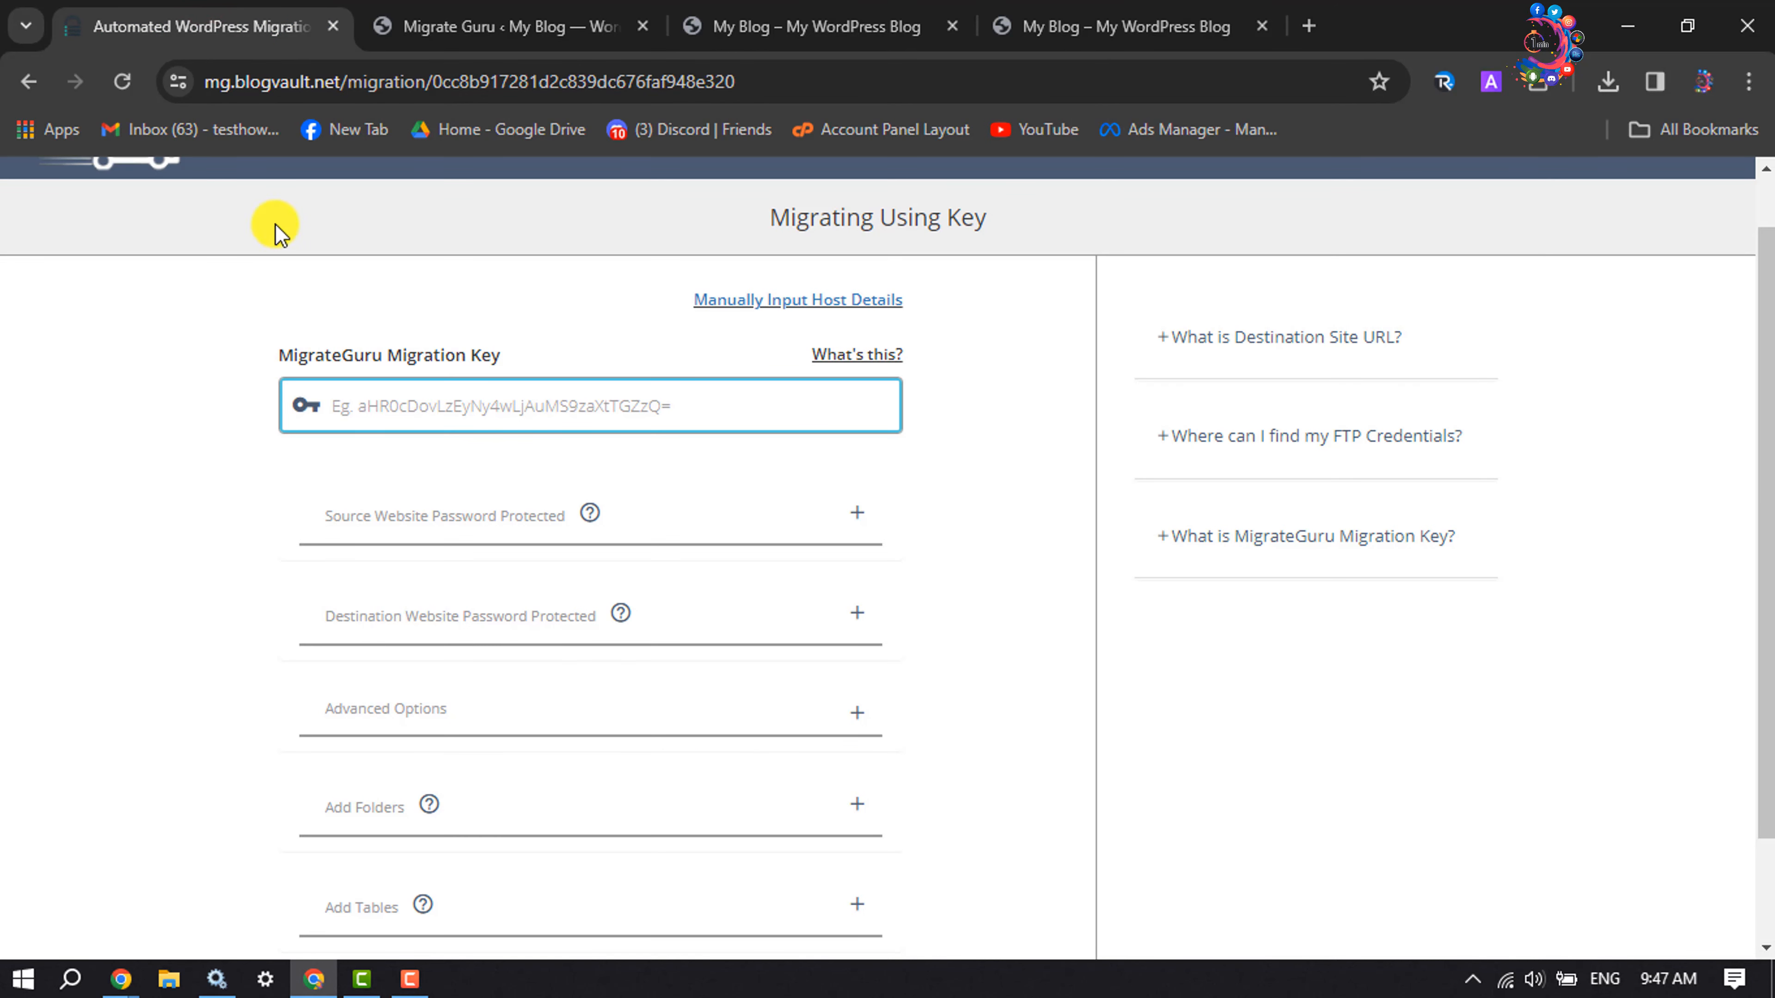
{"action": "key", "text": "ctrl+v"}
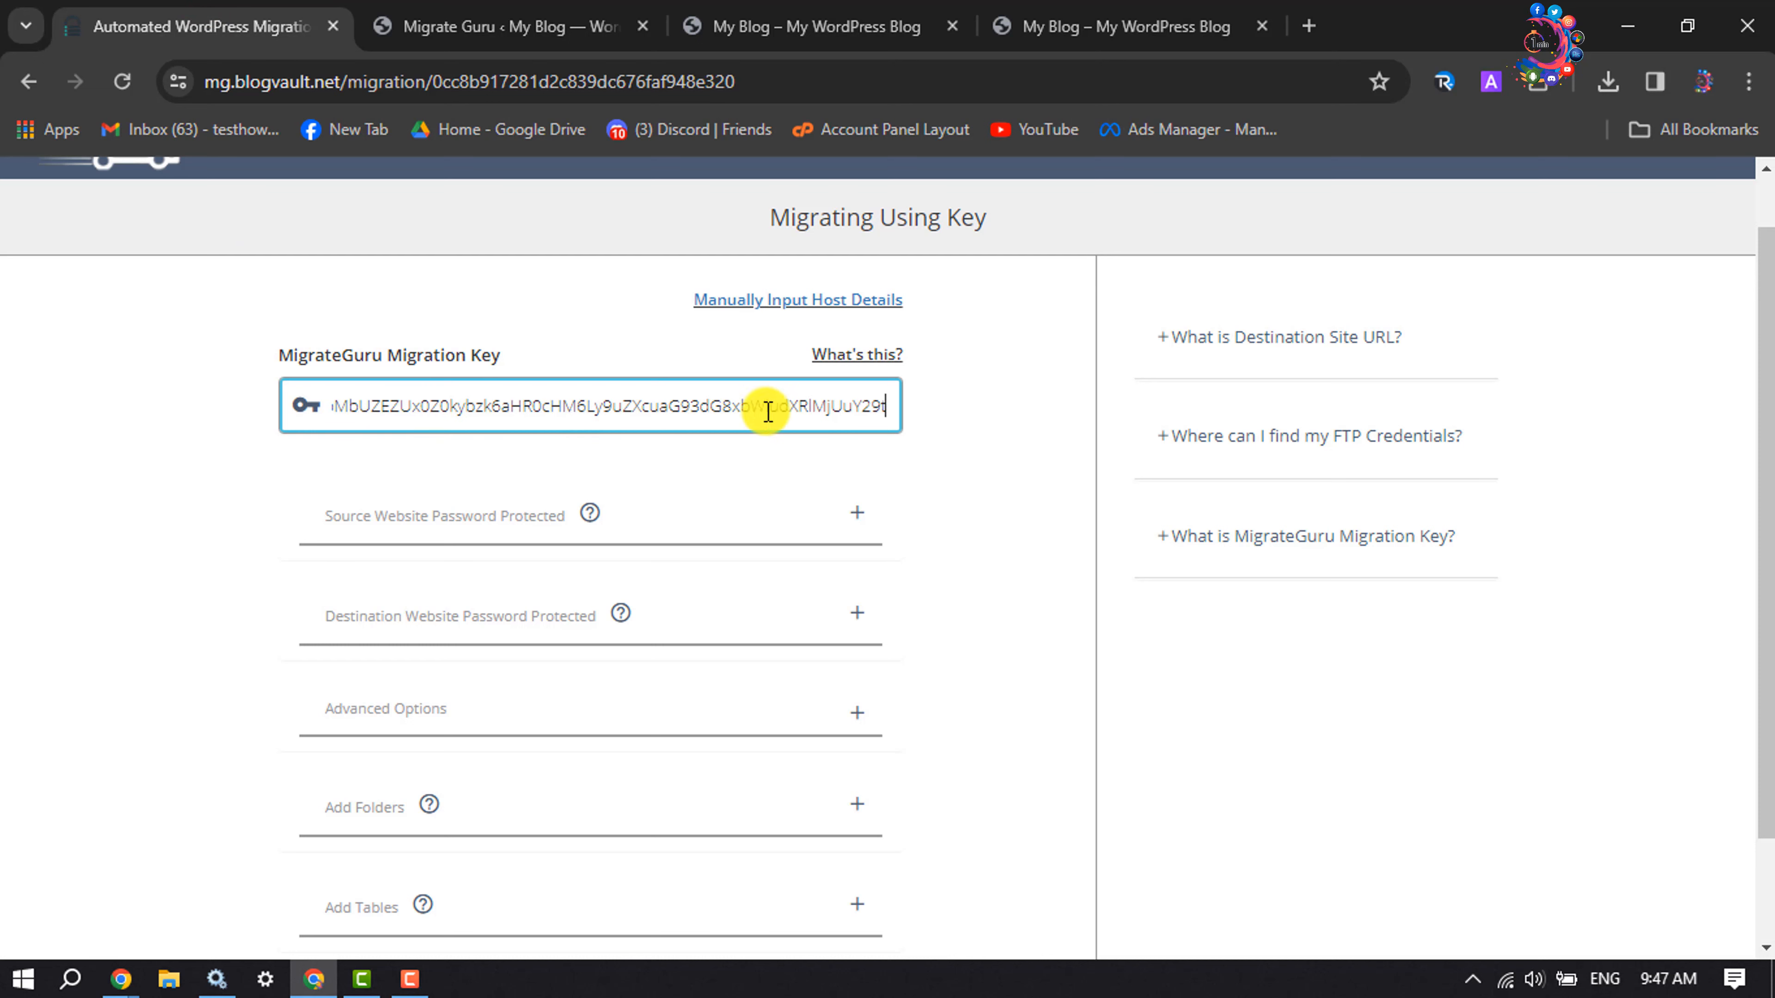
Step: Start the key-based migration and check its source and destination addresses and its progress
{"action": "scroll", "coordinate": [831, 405], "scroll_direction": "down", "scroll_amount": 2}
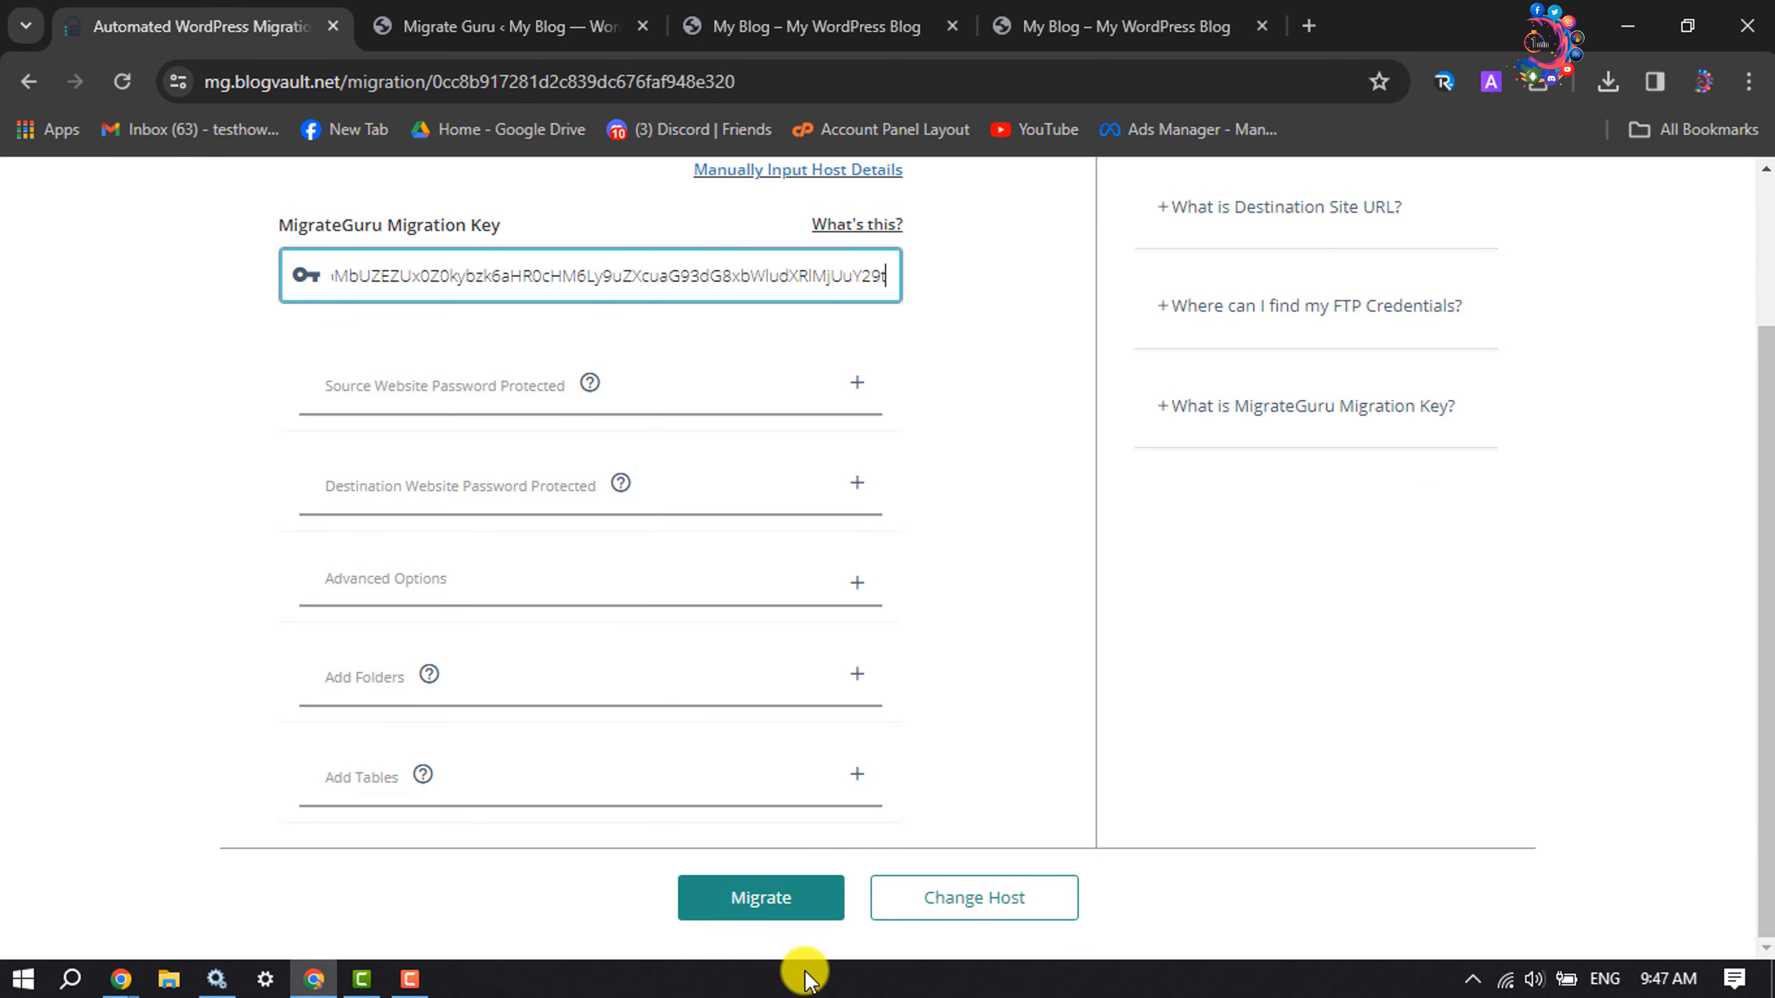
{"action": "left_click", "coordinate": [777, 914]}
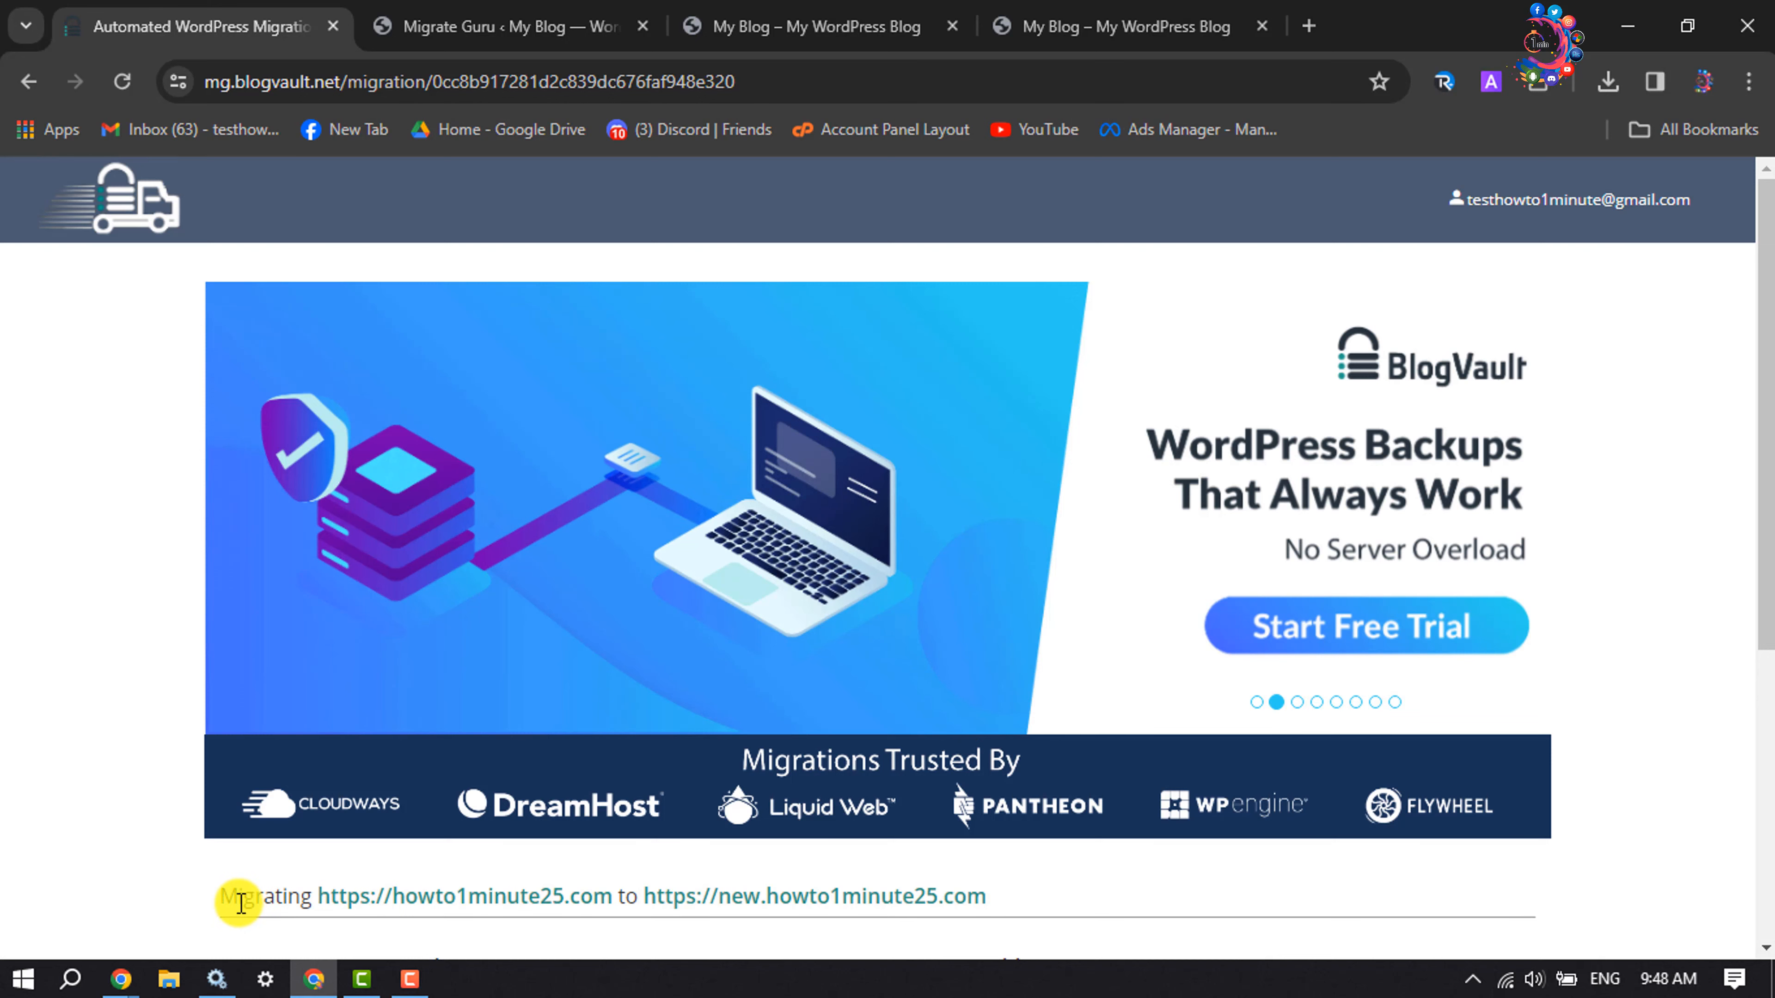
{"action": "scroll", "coordinate": [218, 912], "scroll_direction": "down", "scroll_amount": 3}
{"action": "left_click_drag", "start_coordinate": [318, 636], "coordinate": [404, 638]}
{"action": "left_click_drag", "start_coordinate": [644, 638], "coordinate": [1054, 642]}
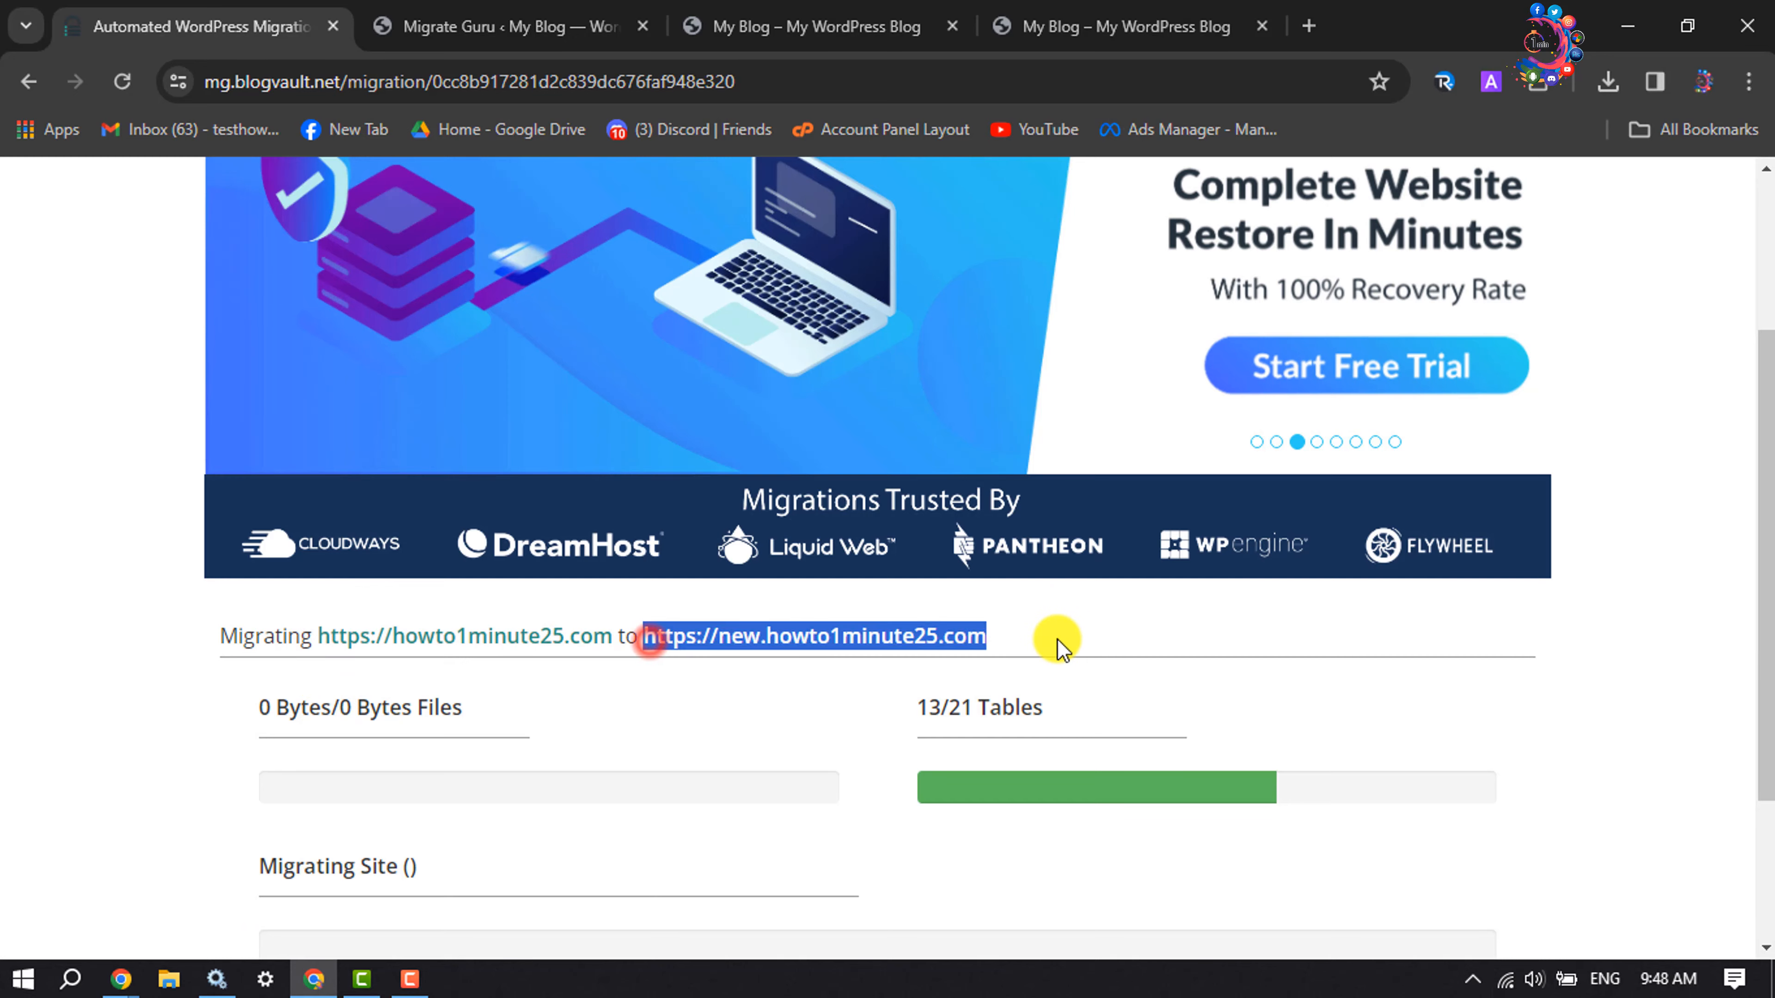
{"action": "scroll", "coordinate": [1076, 654], "scroll_direction": "down", "scroll_amount": 2}
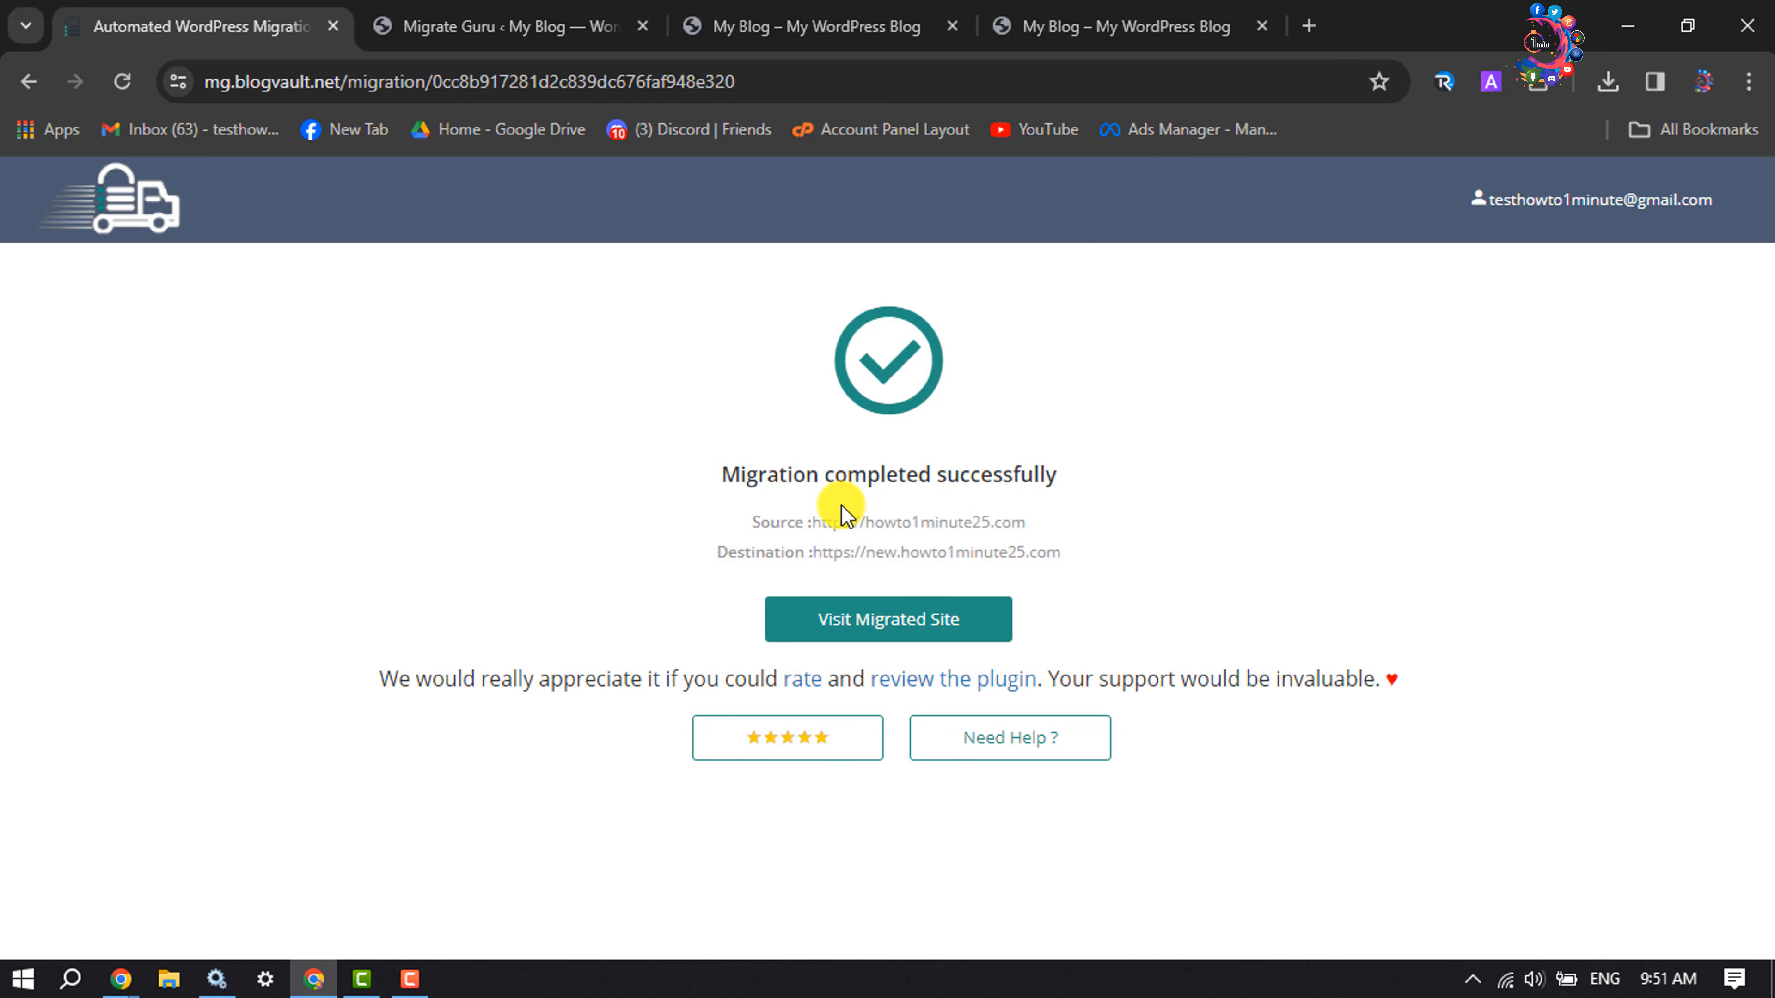
Step: Examine the source home page at howto1minute25.com and compare it with the open new.howto1minute25.com page
{"action": "left_click", "coordinate": [819, 14]}
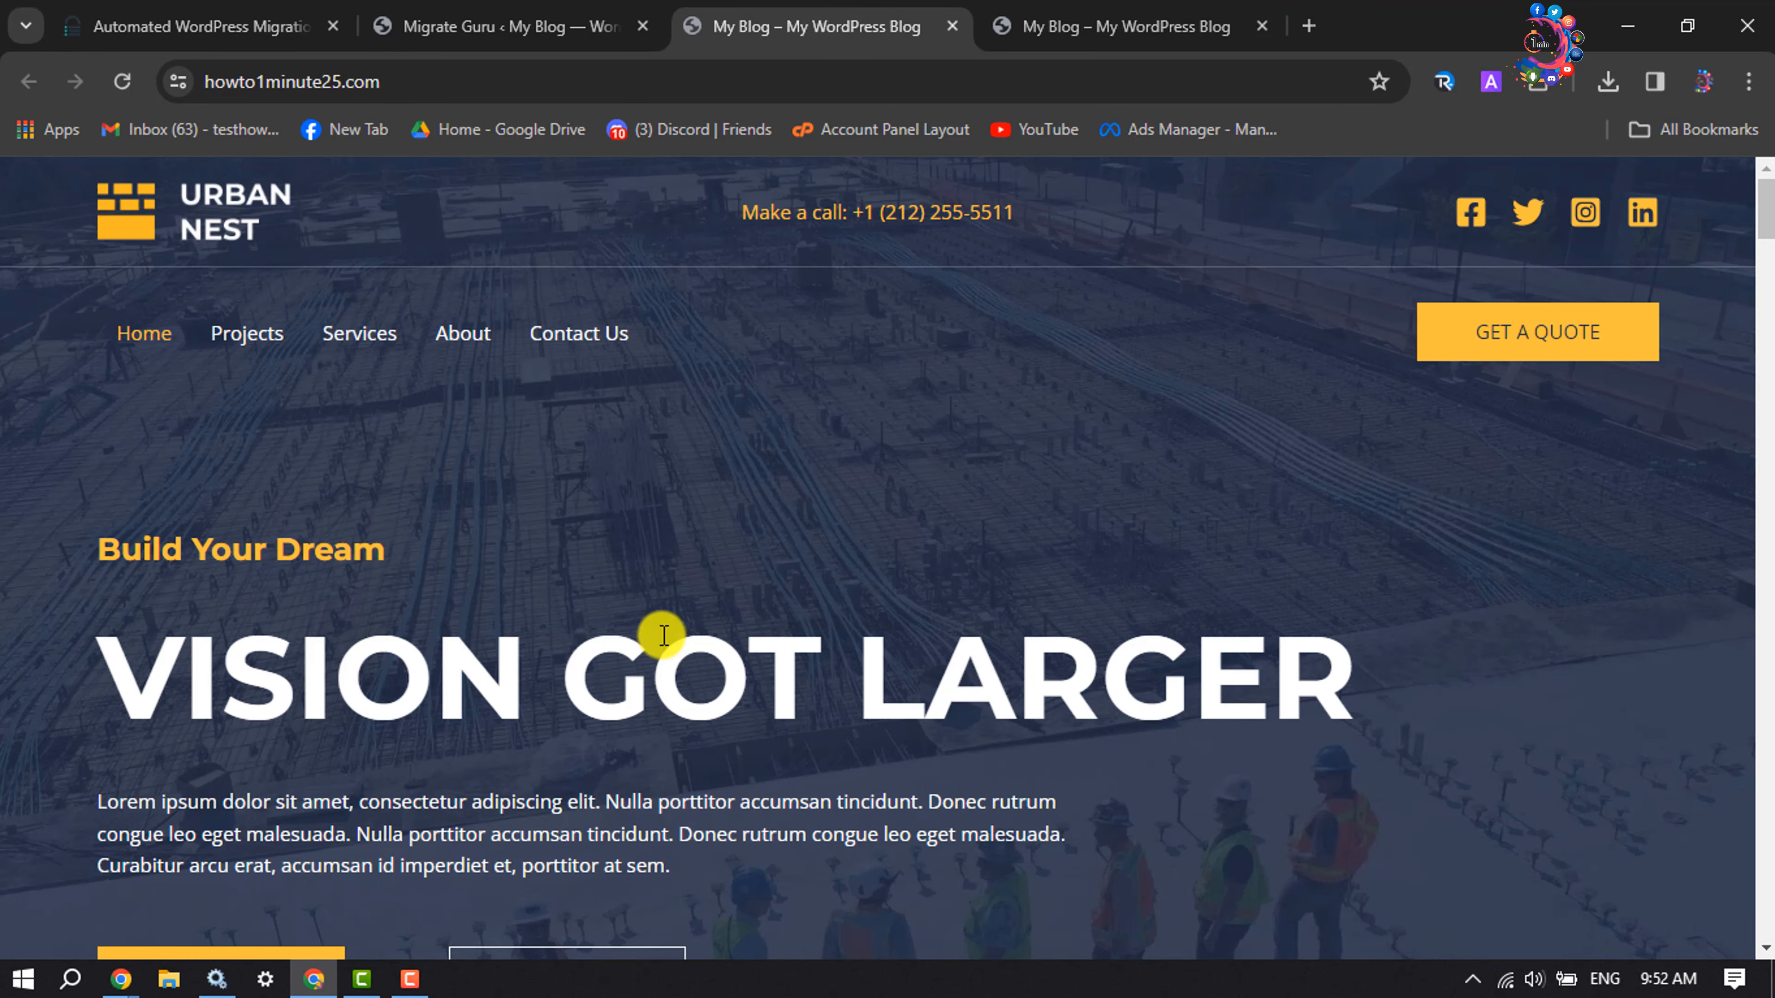
{"action": "scroll", "coordinate": [617, 471], "scroll_direction": "down", "scroll_amount": 10}
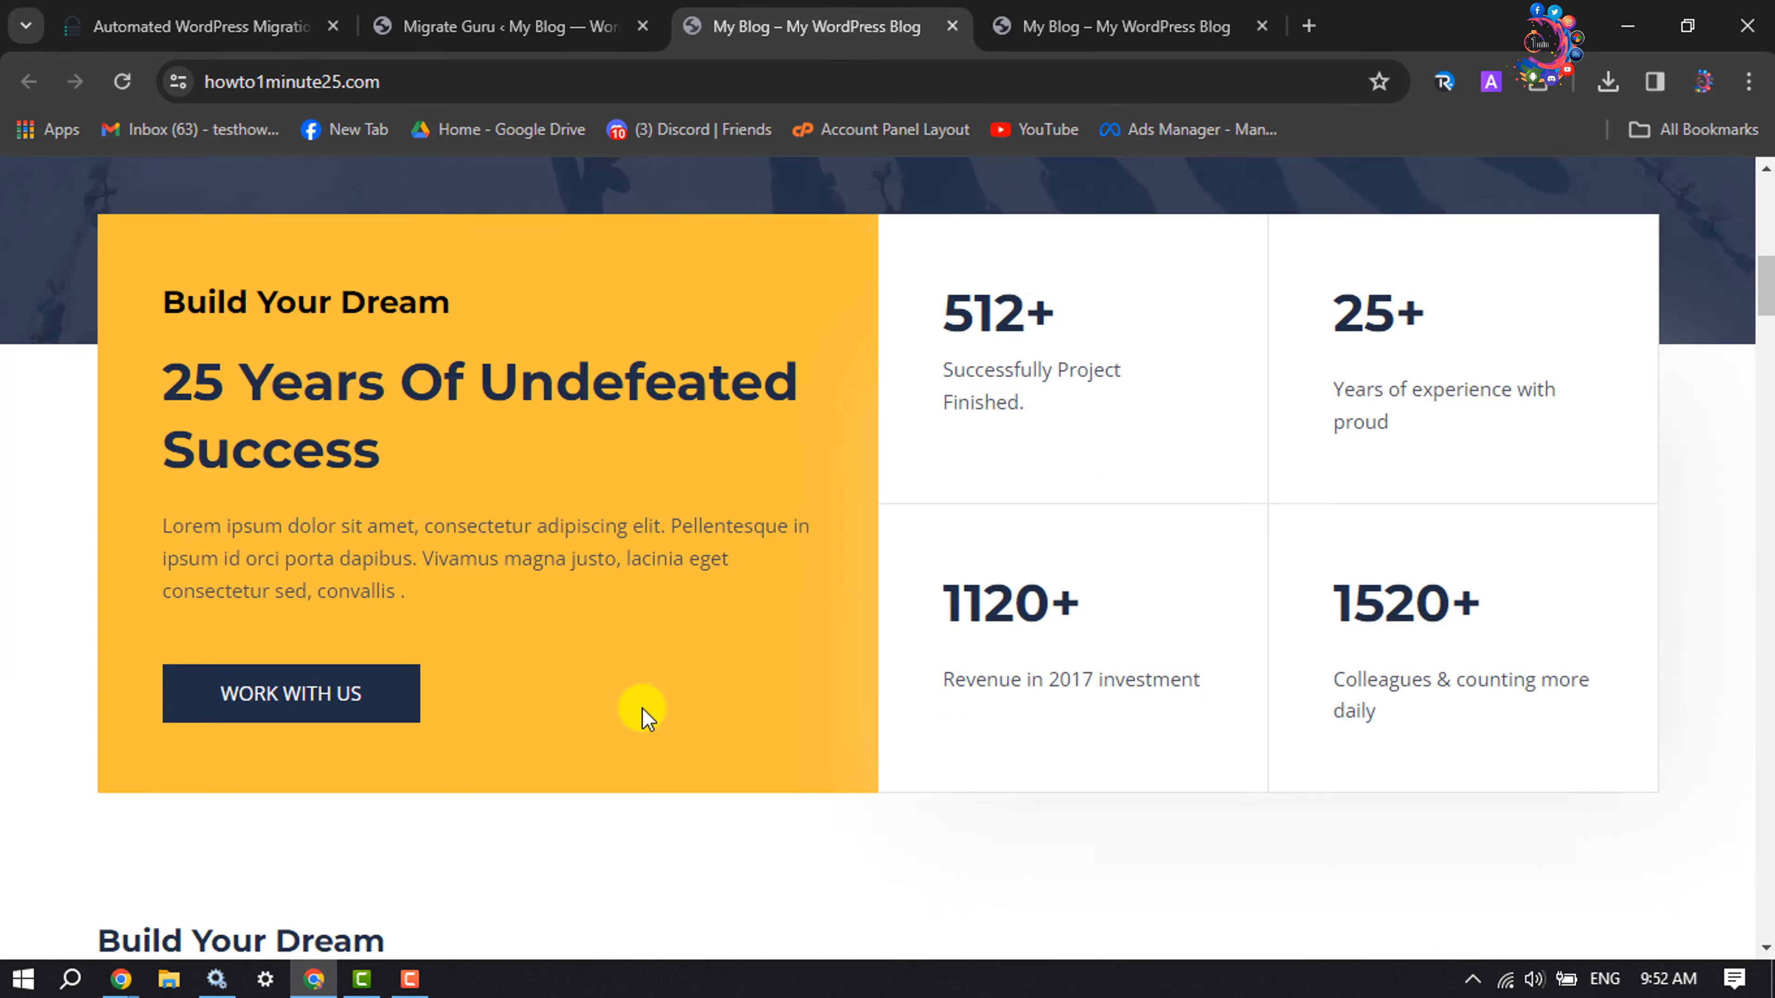
{"action": "scroll", "coordinate": [642, 707], "scroll_direction": "up", "scroll_amount": 10}
{"action": "left_click", "coordinate": [1118, 21]}
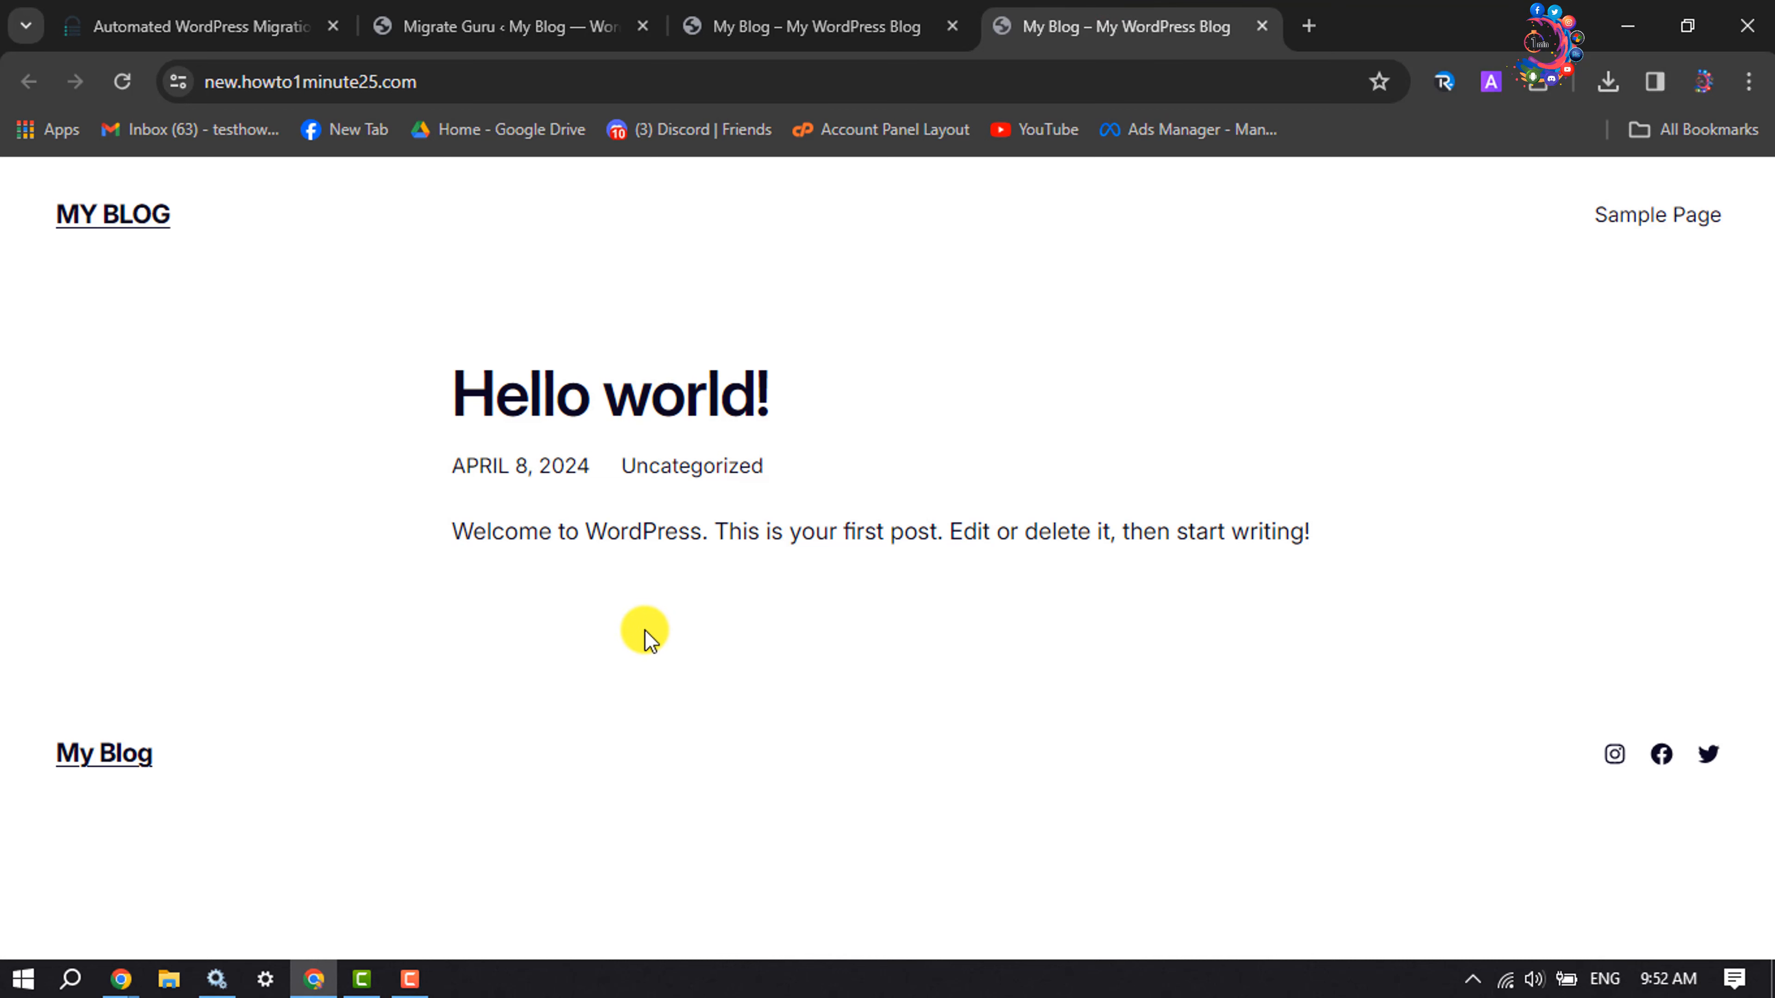
{"action": "left_click", "coordinate": [807, 25]}
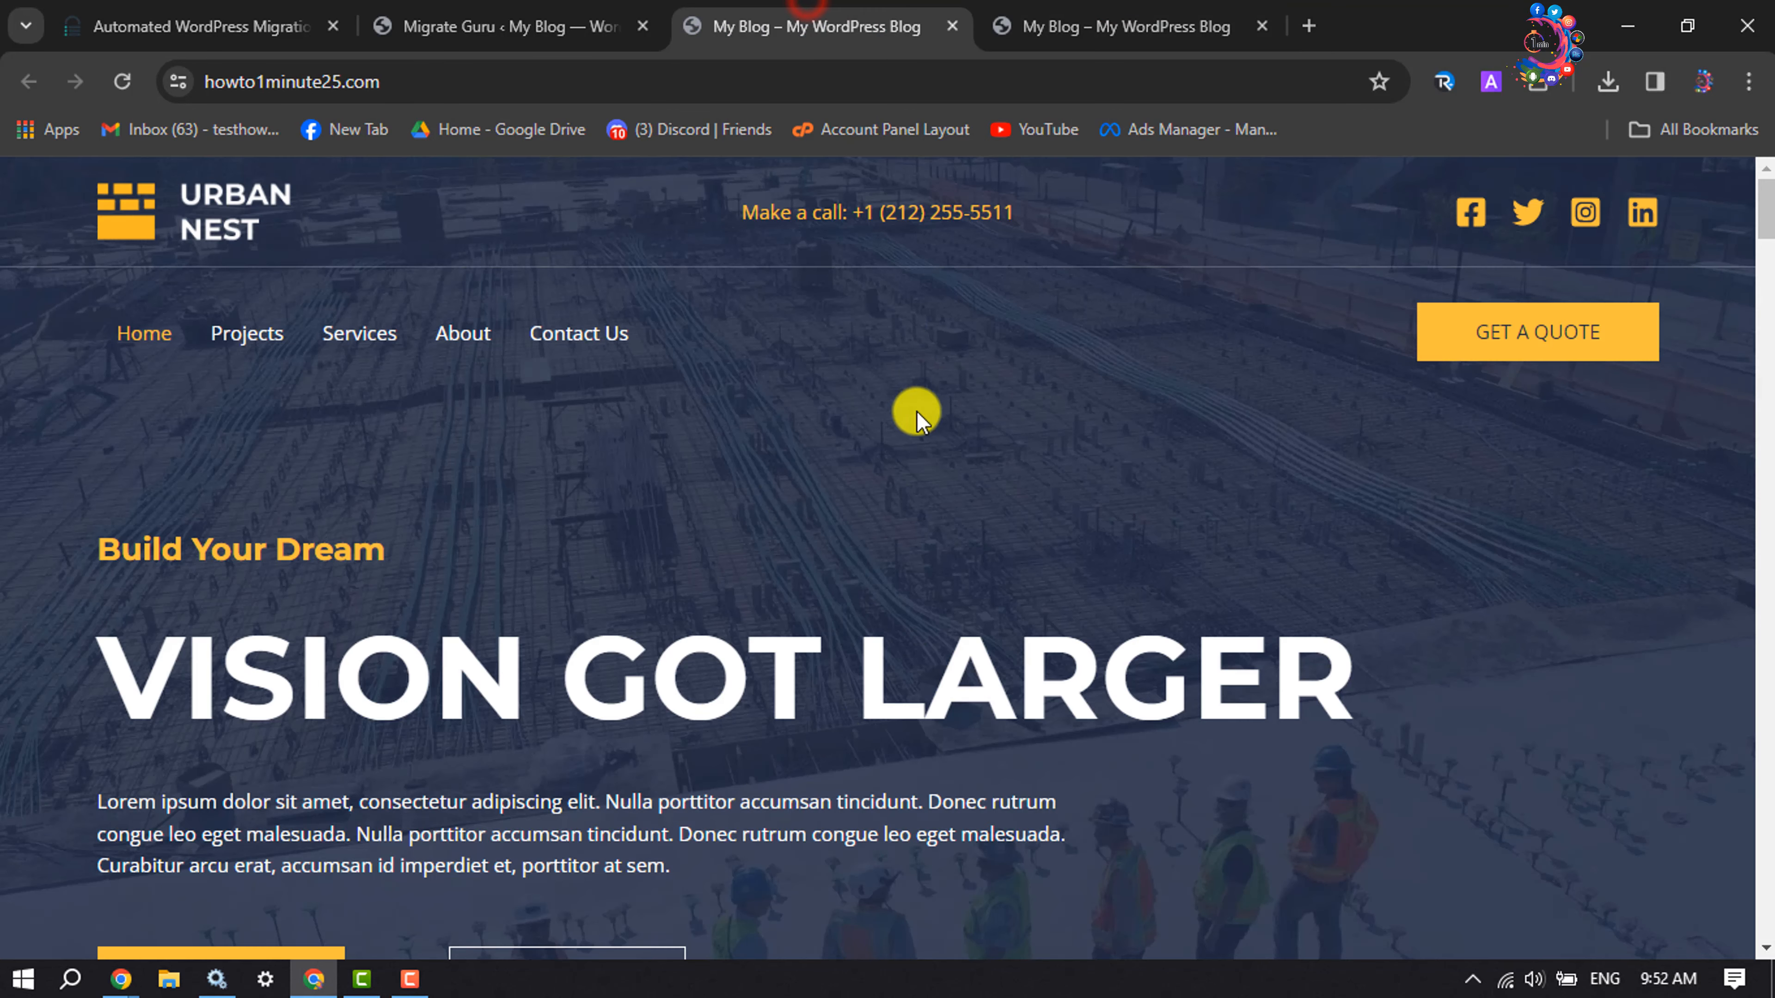
Step: Reload new.howto1minute25.com and examine the sections of its home page to verify the migrated content
{"action": "key", "text": "ctrl+Tab"}
{"action": "left_click", "coordinate": [123, 82]}
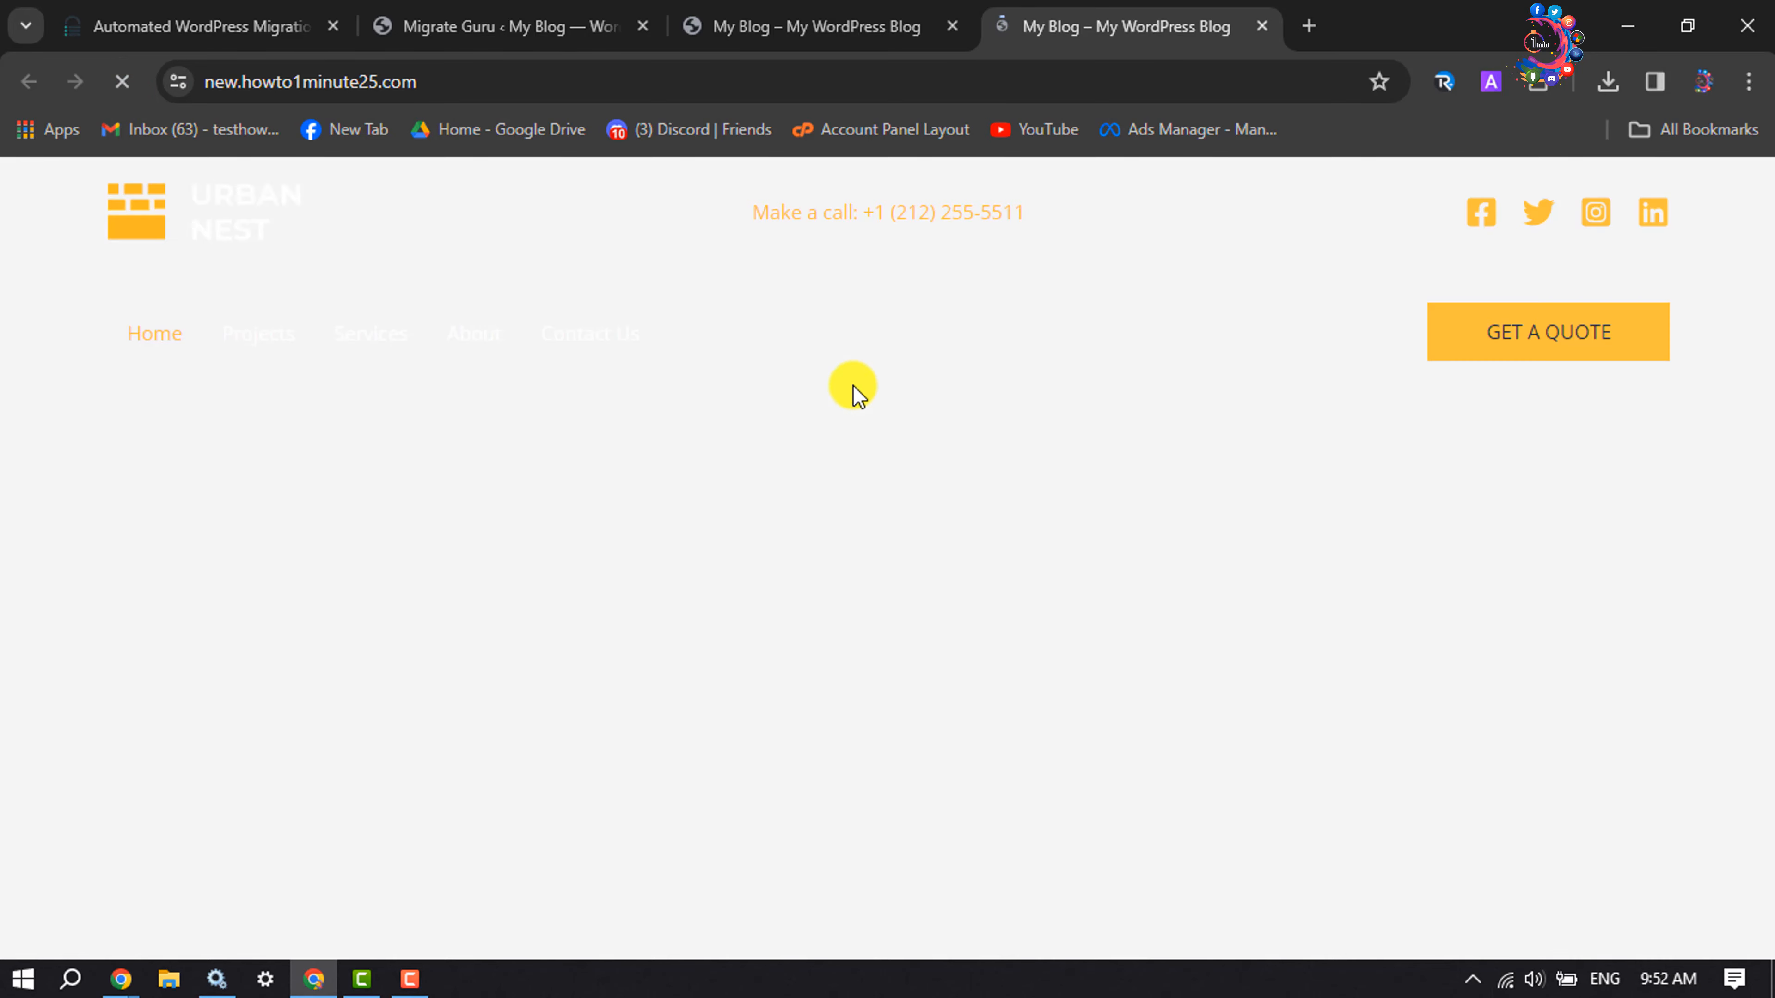
{"action": "scroll", "coordinate": [853, 386], "scroll_direction": "down", "scroll_amount": 1}
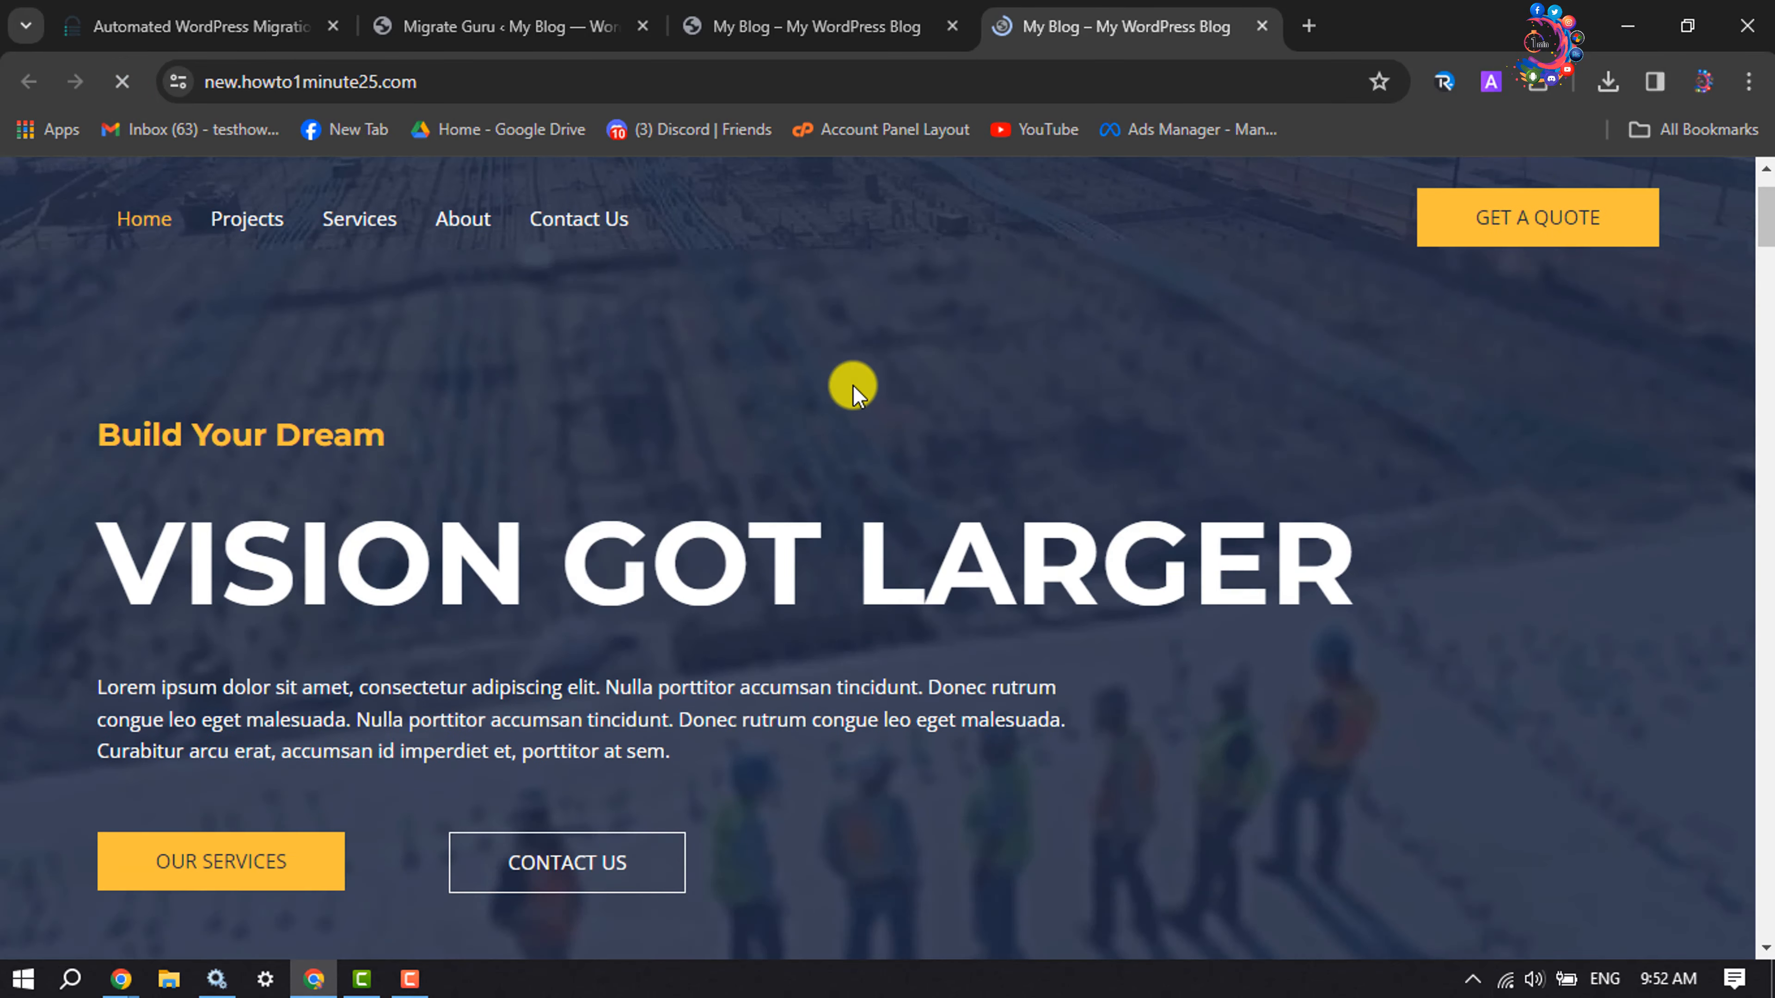
{"action": "scroll", "coordinate": [853, 386], "scroll_direction": "down", "scroll_amount": 15}
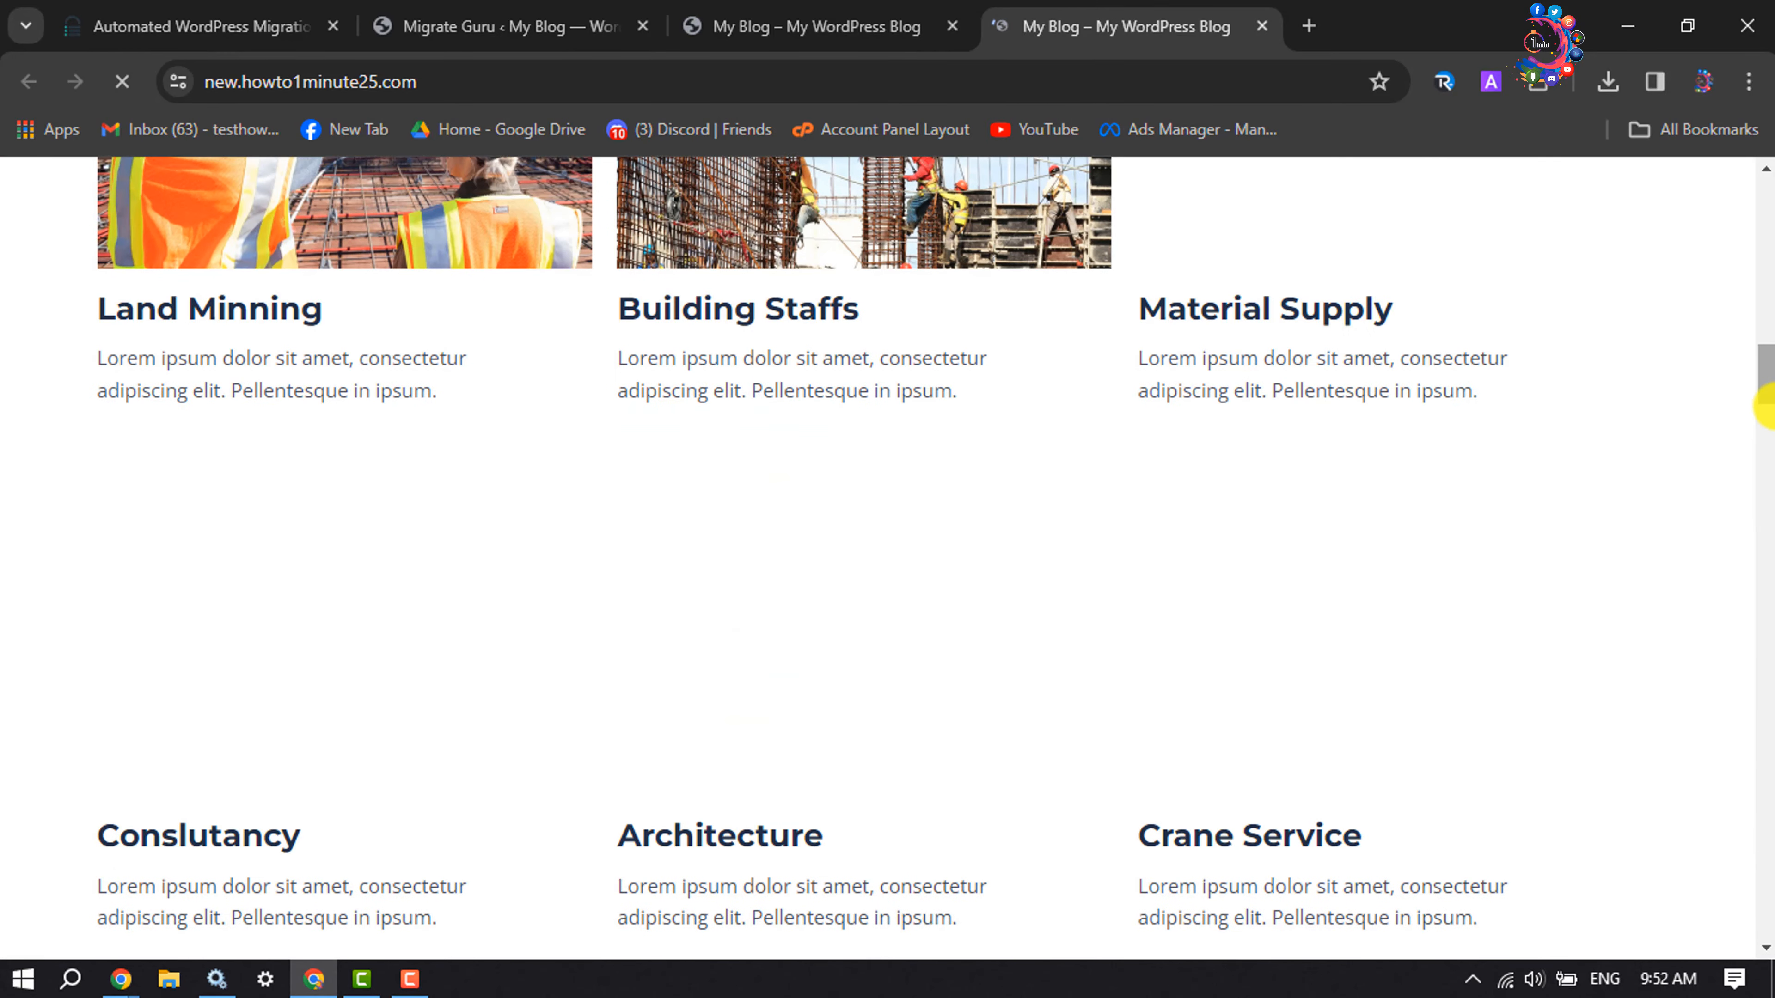
{"action": "left_click_drag", "start_coordinate": [1767, 381], "coordinate": [1760, 203]}
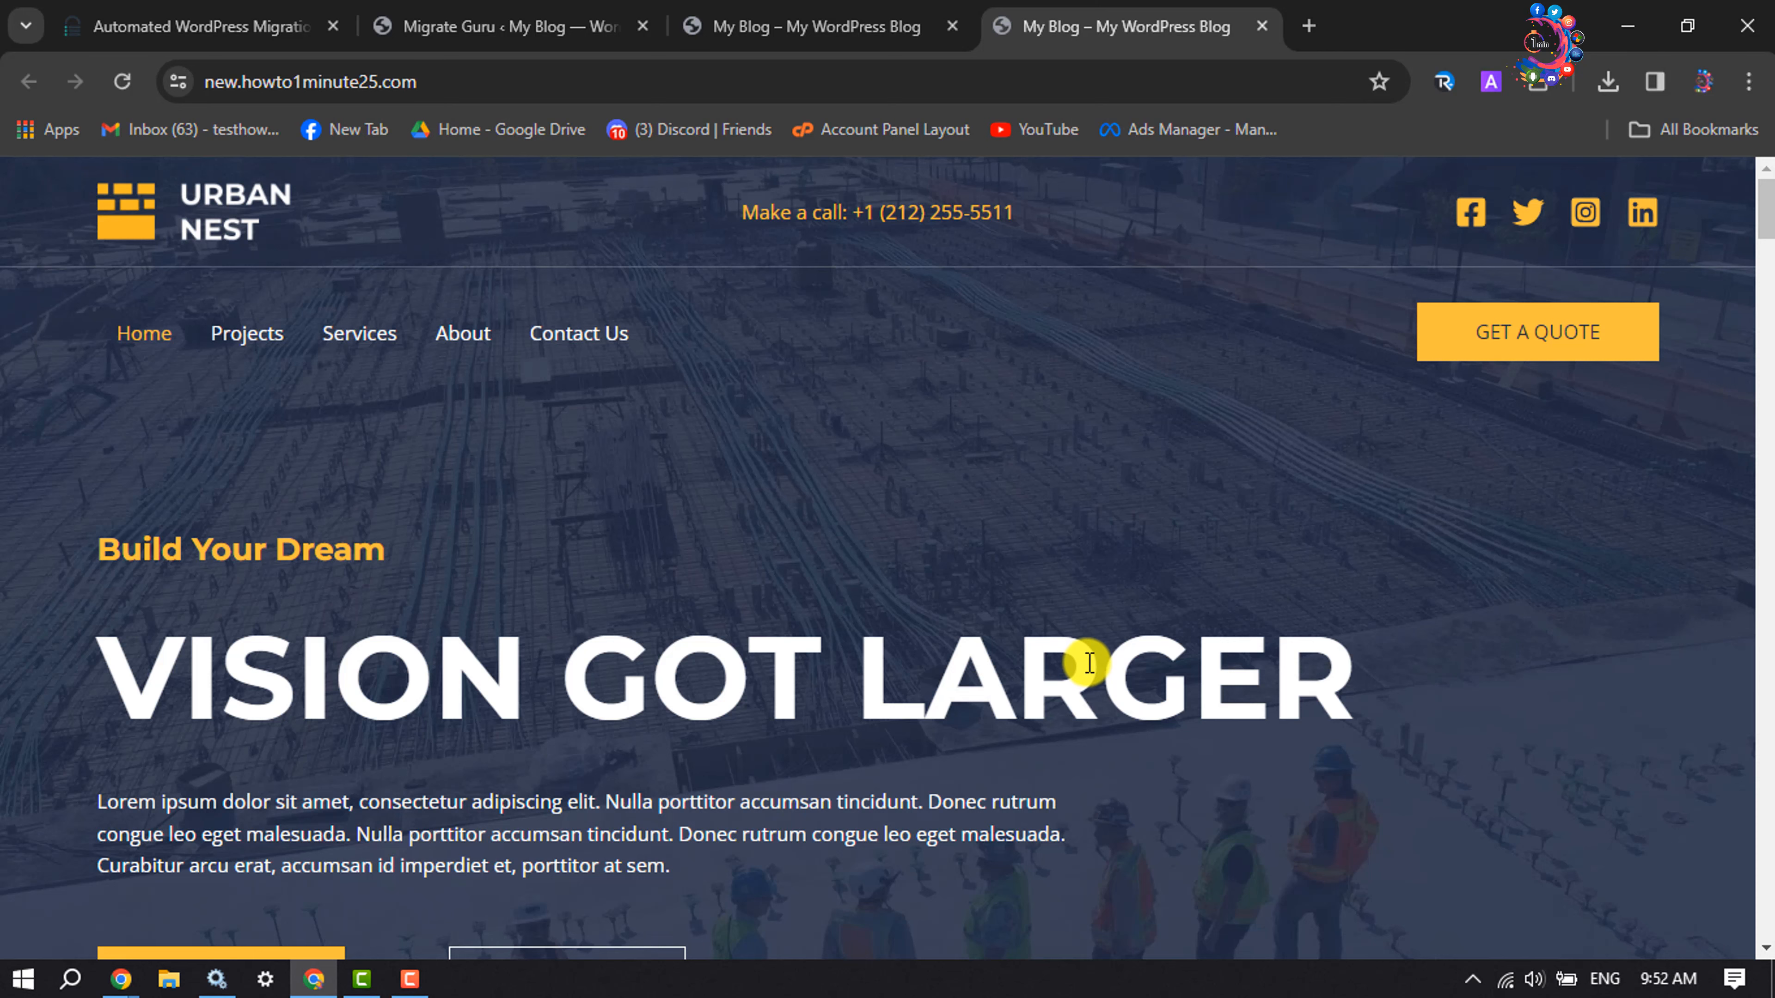
{"action": "scroll", "coordinate": [1088, 664], "scroll_direction": "down", "scroll_amount": 12}
{"action": "scroll", "coordinate": [1088, 662], "scroll_direction": "down", "scroll_amount": 15}
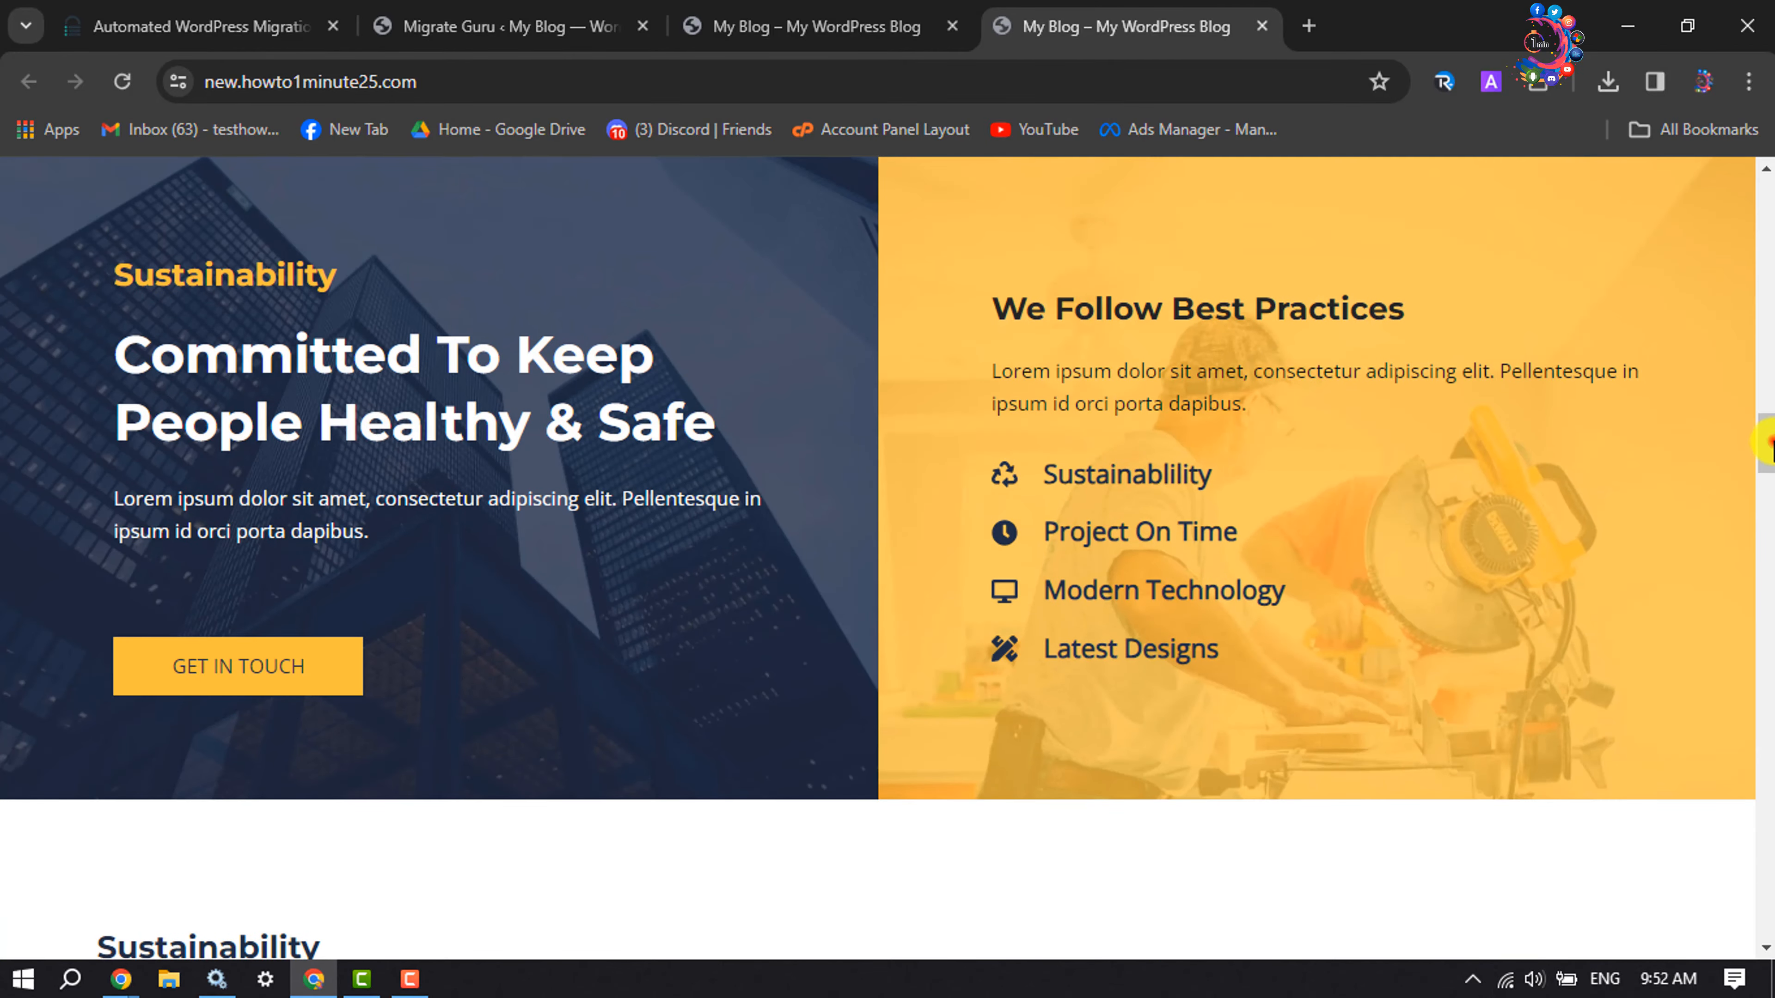
{"action": "left_click_drag", "start_coordinate": [1772, 441], "coordinate": [1731, 186]}
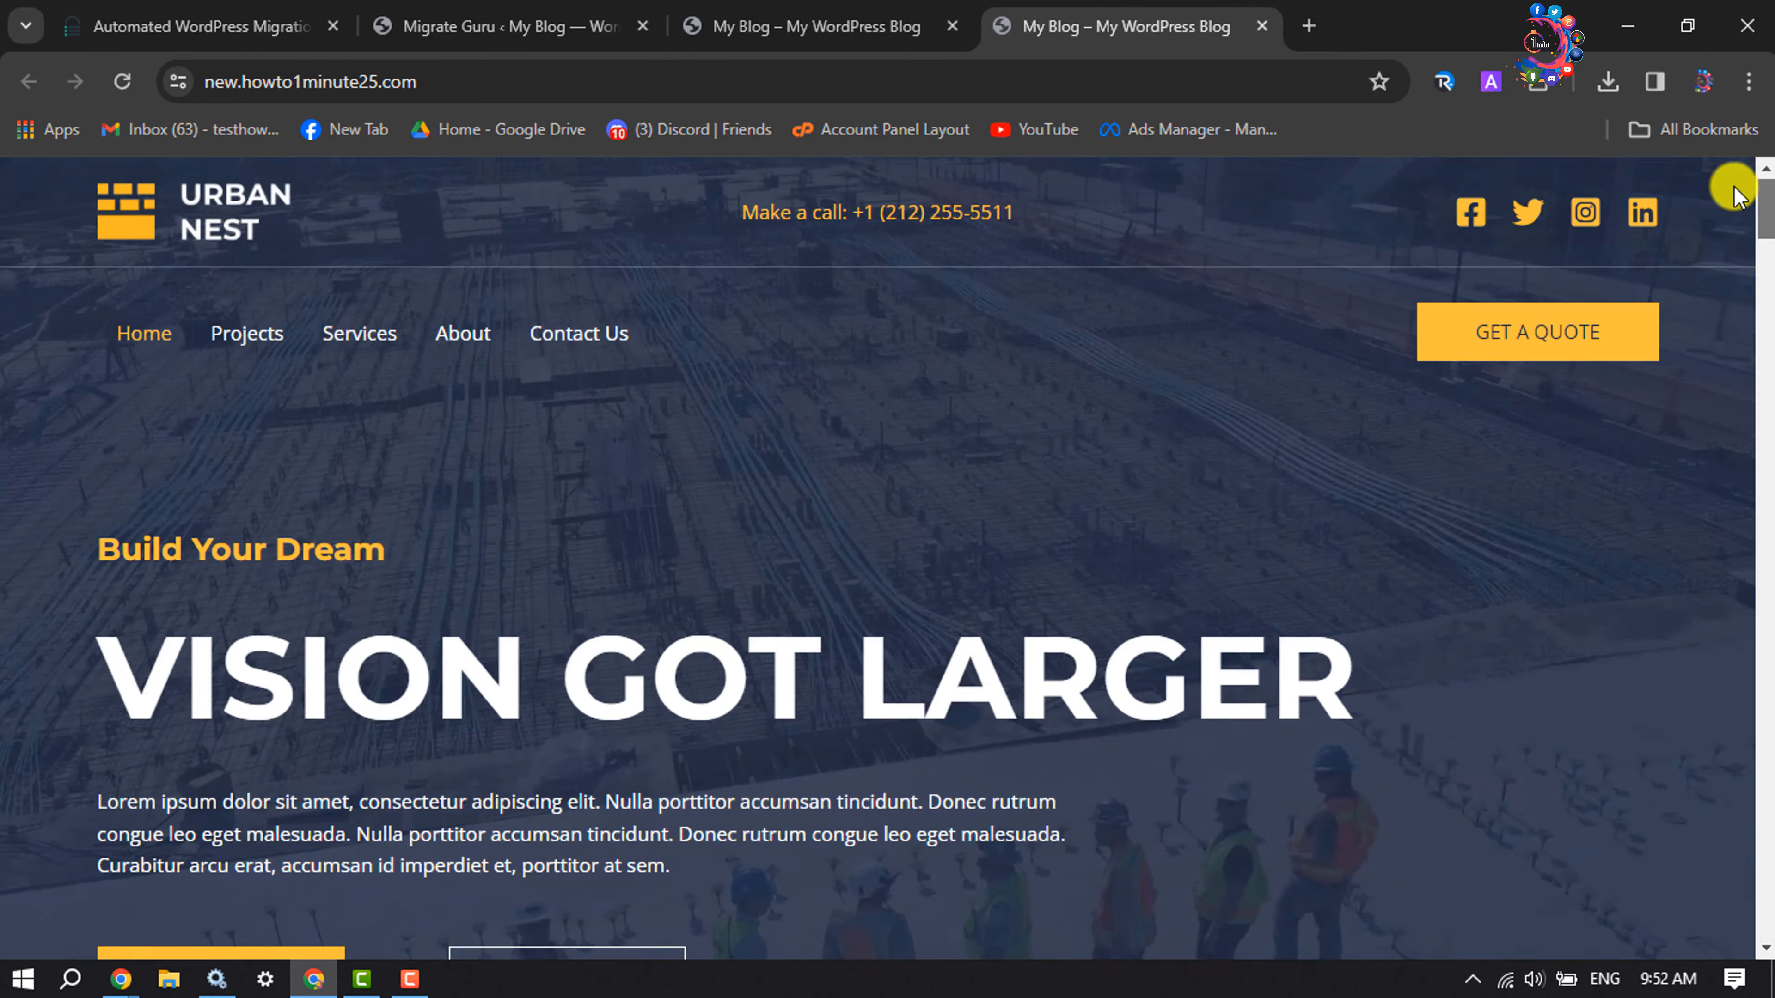